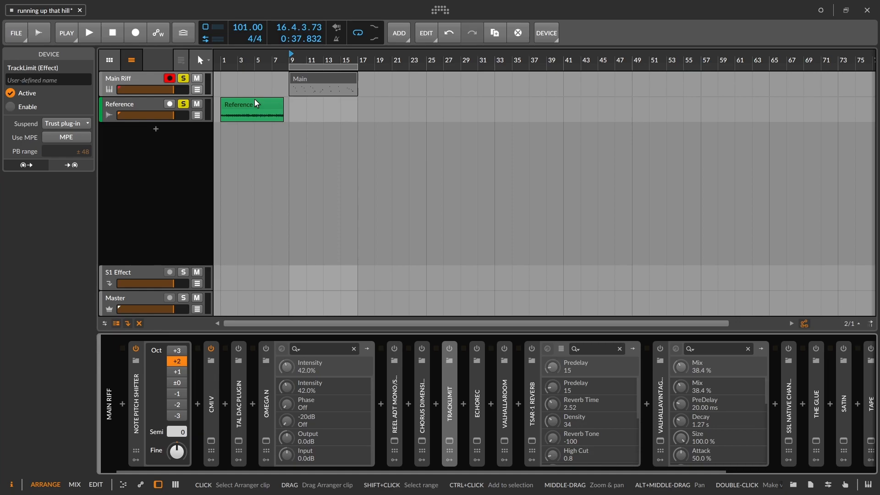
Step: Turn off solo on the Reference track and open the CMI V instrument window of the Main Riff track
{"action": "left_click", "coordinate": [183, 105]}
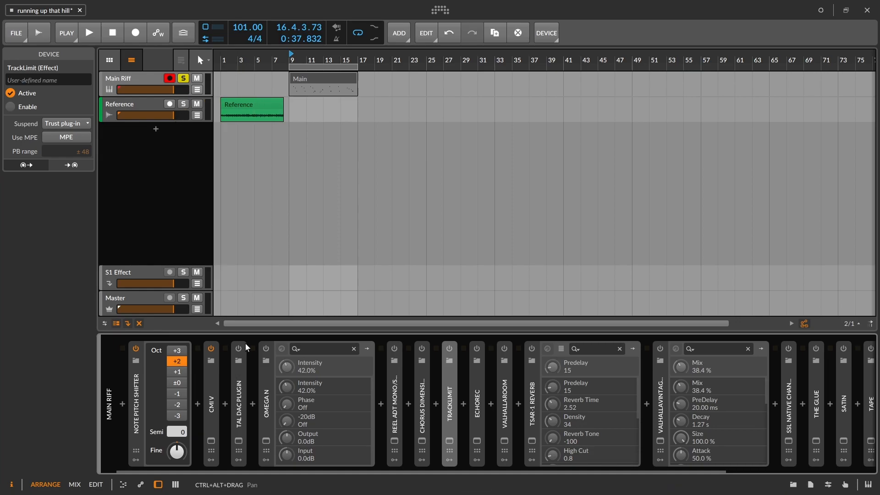
{"action": "left_click", "coordinate": [212, 442]}
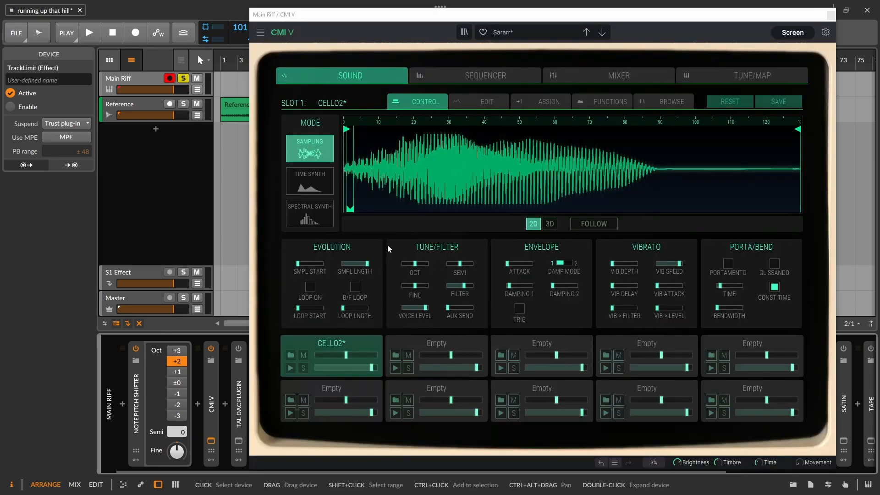
Step: Examine the CELLO2 sound's sample browser, control, edit, function envelope and assignment settings in CMI V
{"action": "left_click", "coordinate": [670, 102]}
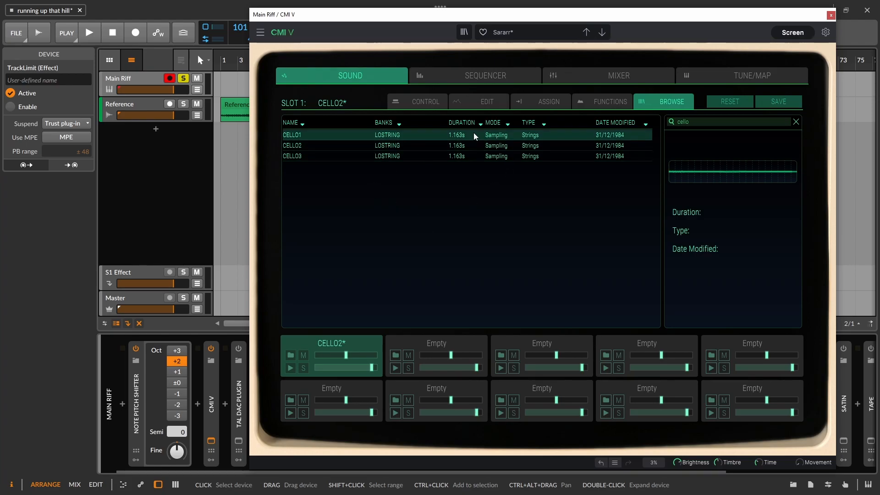
{"action": "left_click", "coordinate": [418, 101]}
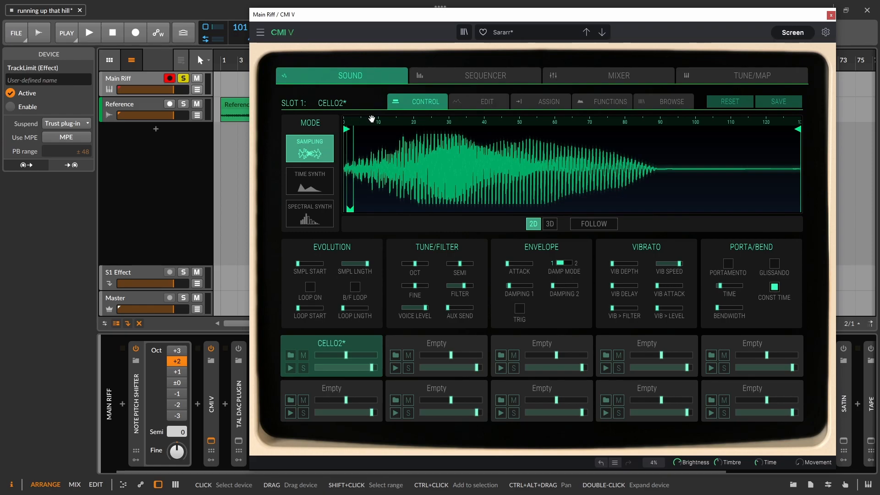
{"action": "left_click", "coordinate": [488, 98]}
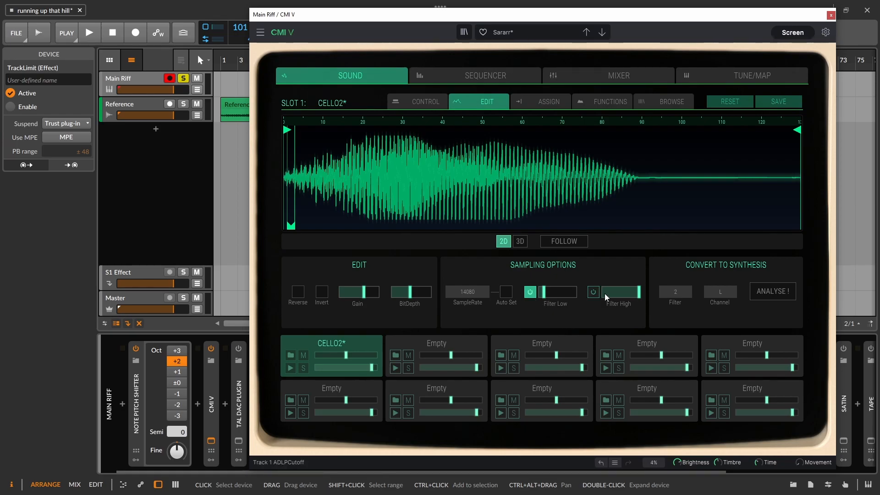
{"action": "mouse_move", "coordinate": [543, 295]}
{"action": "left_click", "coordinate": [593, 100]}
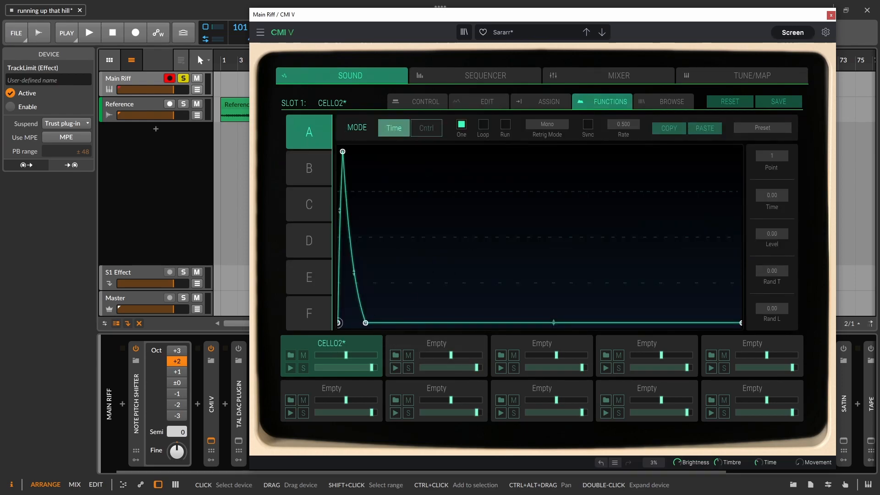
{"action": "left_click", "coordinate": [549, 105]}
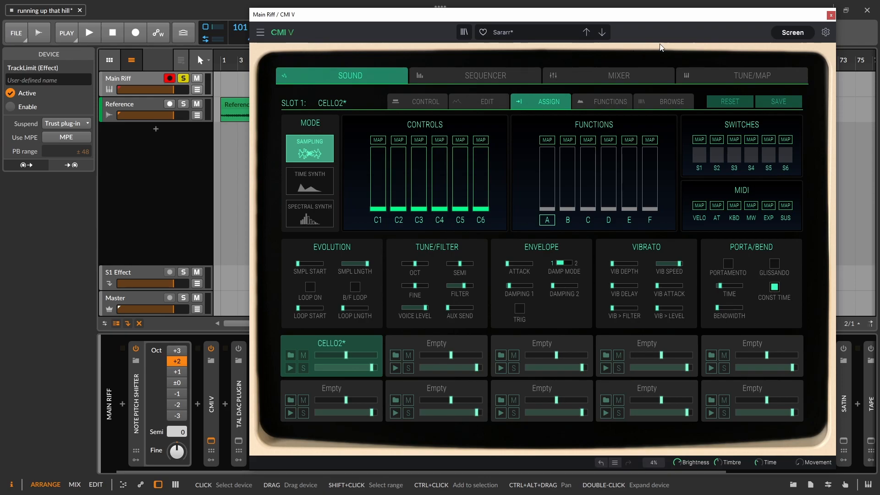
Step: Try Pitch Shift as the track 1 insert in the CMI V mixer, and set the insert back to None
{"action": "left_click", "coordinate": [639, 75]}
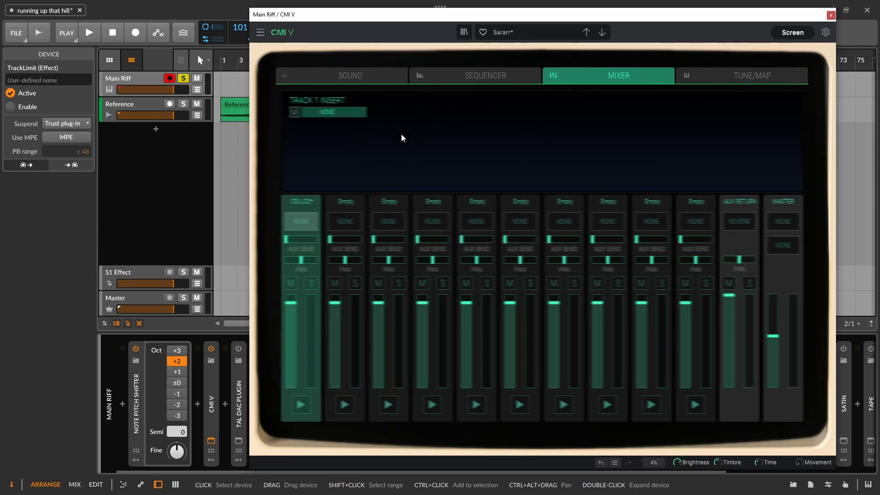
{"action": "left_click", "coordinate": [338, 112]}
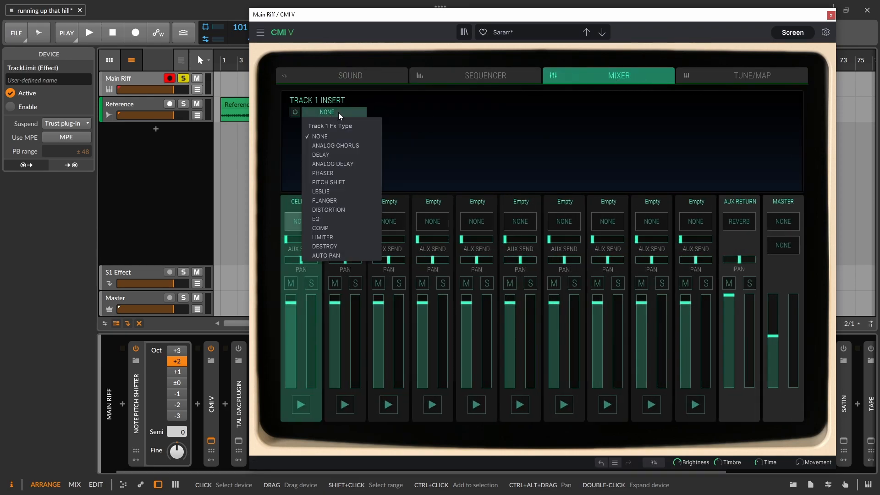
{"action": "left_click", "coordinate": [351, 183]}
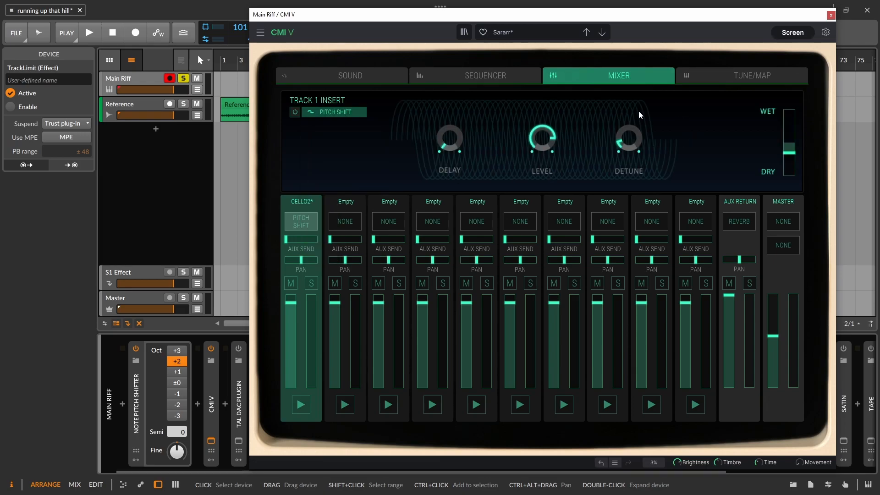
{"action": "left_click", "coordinate": [329, 112]}
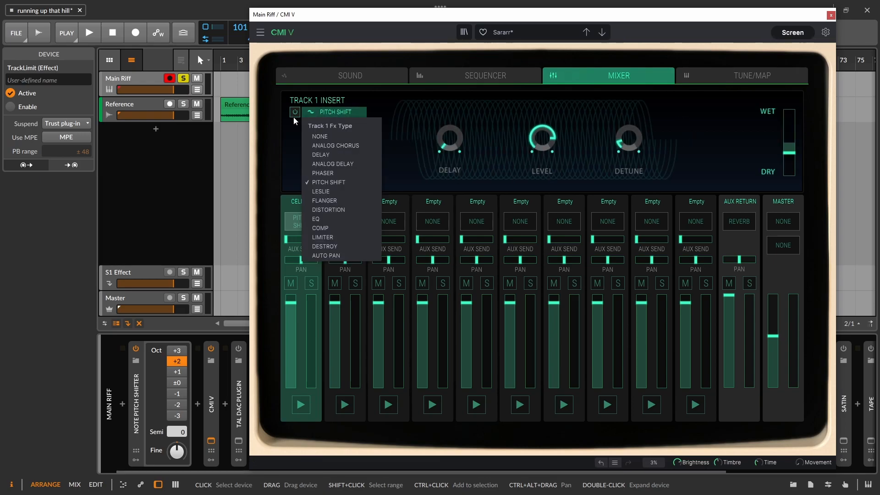
{"action": "left_click", "coordinate": [333, 138]}
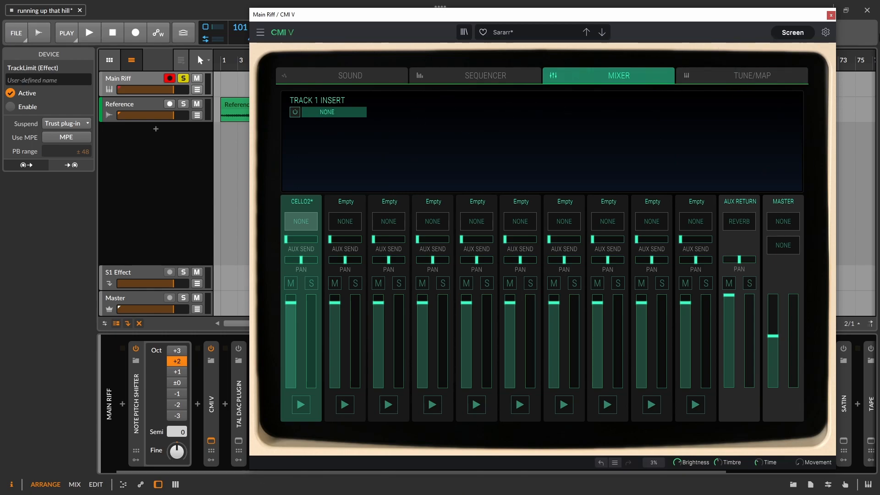
Step: Close the CMI V window and play the Main clip from bar 9 to hear the riff, with playback stopped at the end
{"action": "left_click", "coordinate": [831, 15]}
{"action": "left_click_drag", "start_coordinate": [292, 54], "coordinate": [309, 55]}
{"action": "key", "text": "space"}
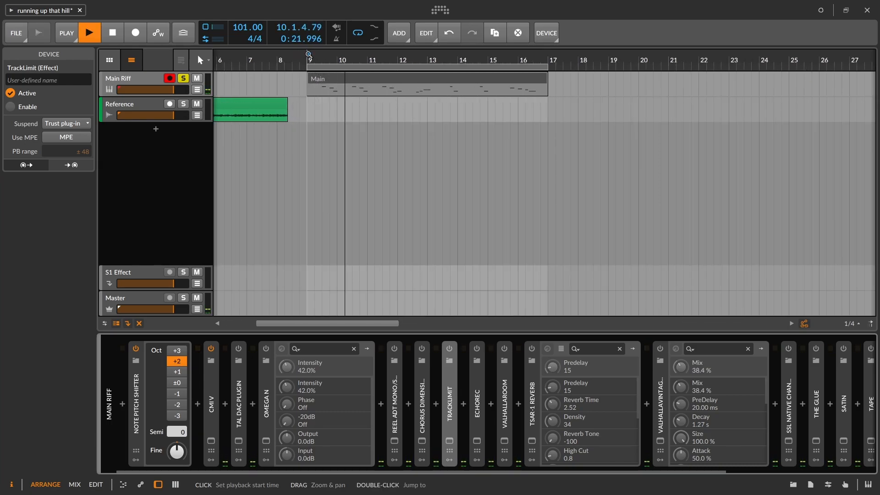
{"action": "key", "text": "space"}
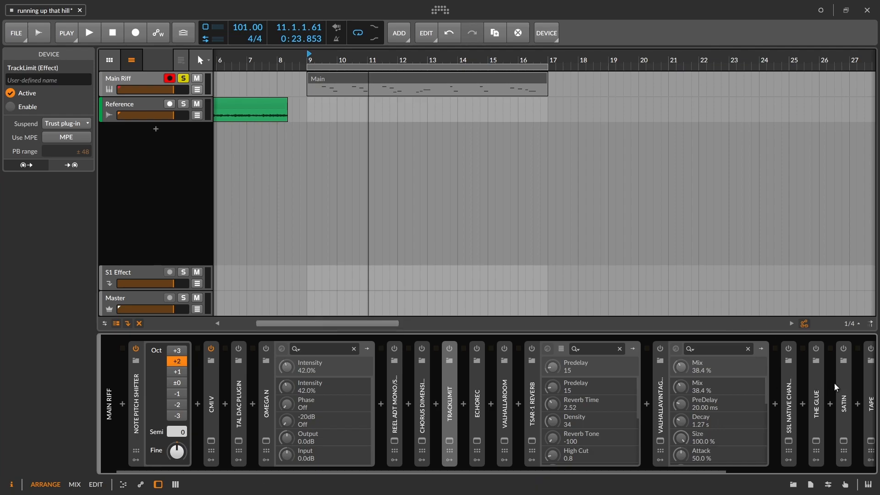
Step: Enable the TAL DAC device on the Main Riff track and open its plugin window
{"action": "left_click", "coordinate": [238, 349]}
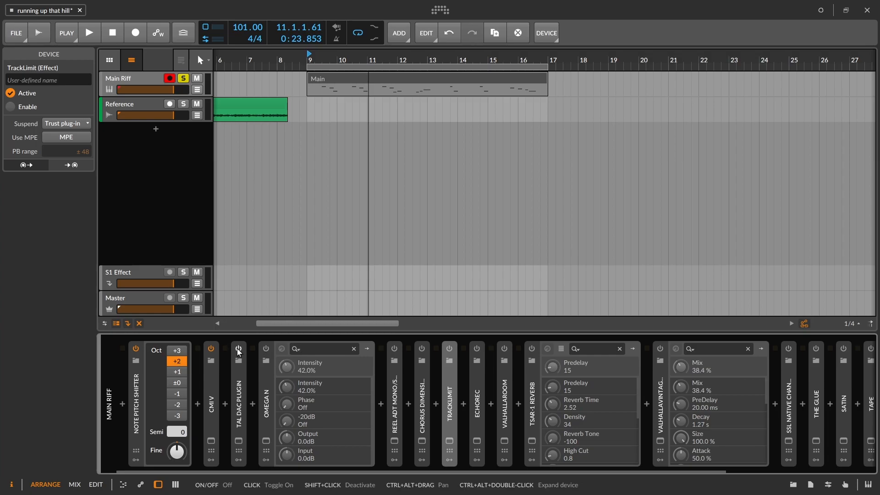
{"action": "left_click", "coordinate": [239, 440]}
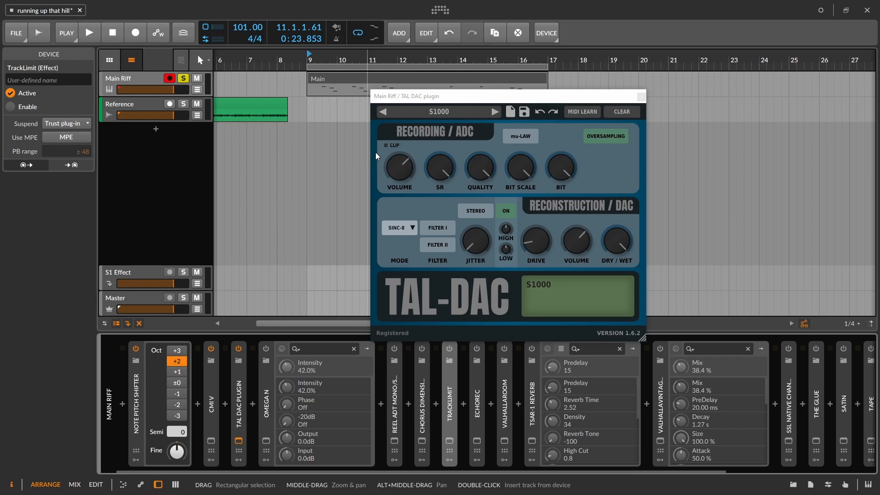
{"action": "mouse_move", "coordinate": [384, 158]}
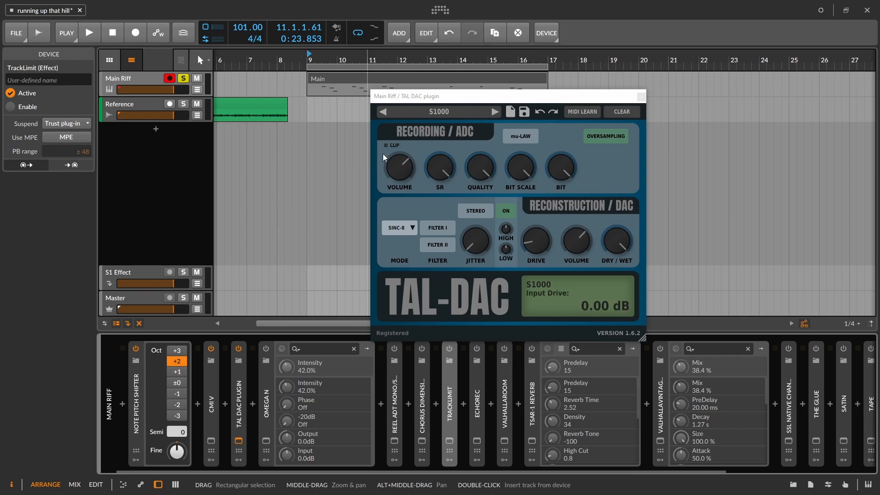
Step: Compare the Main Riff with TAL DAC active and bypassed during playback, leaving it enabled and its window closed
{"action": "key", "text": "space"}
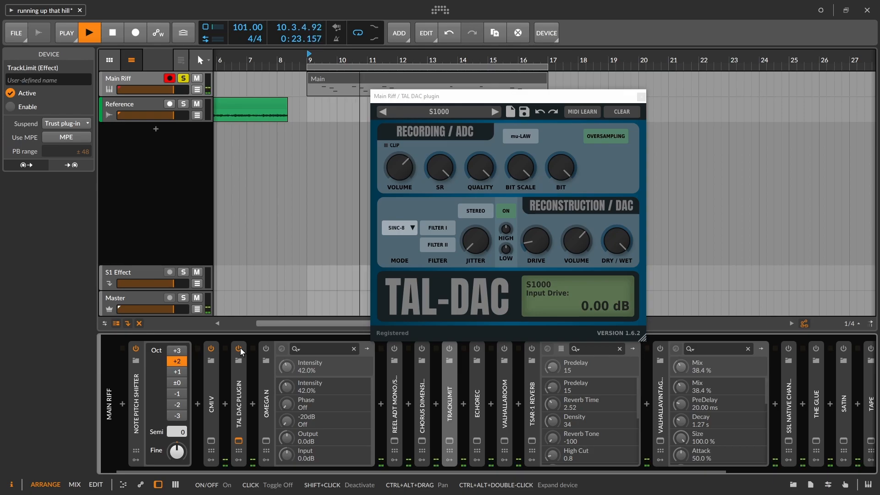
{"action": "left_click", "coordinate": [239, 349]}
{"action": "key", "text": "space"}
{"action": "key", "text": "space"}
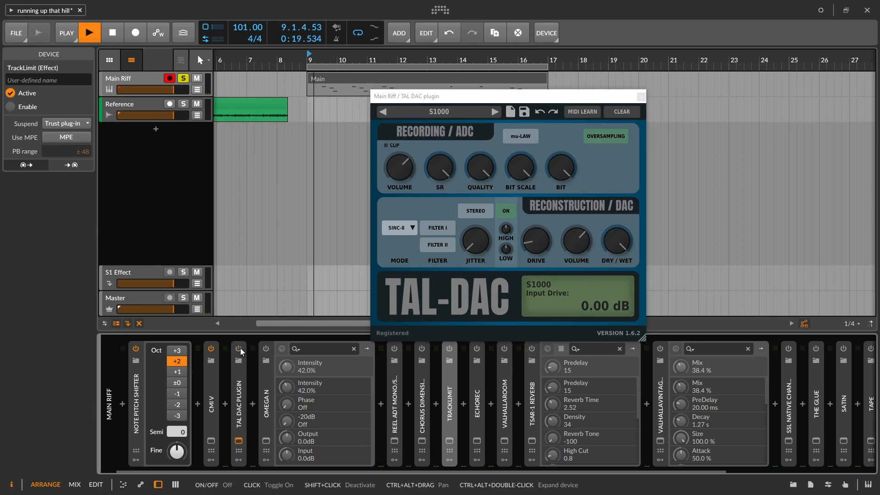
{"action": "key", "text": "space"}
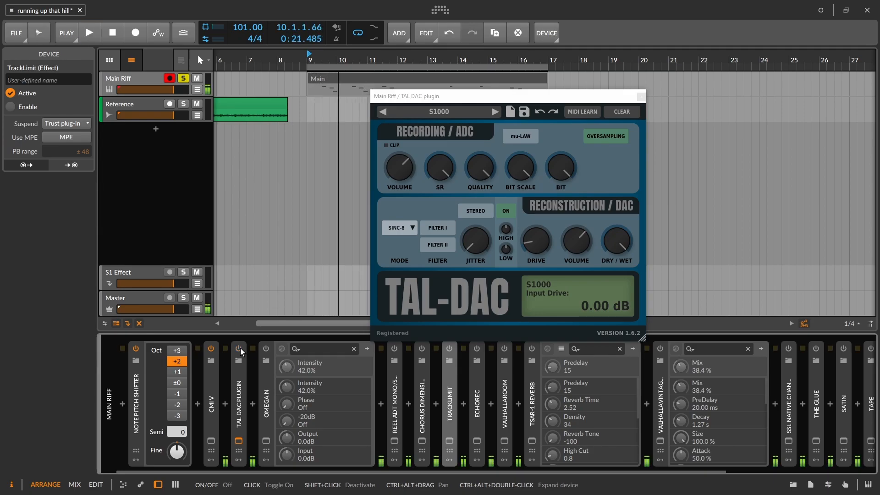
{"action": "left_click", "coordinate": [239, 349]}
{"action": "key", "text": "space"}
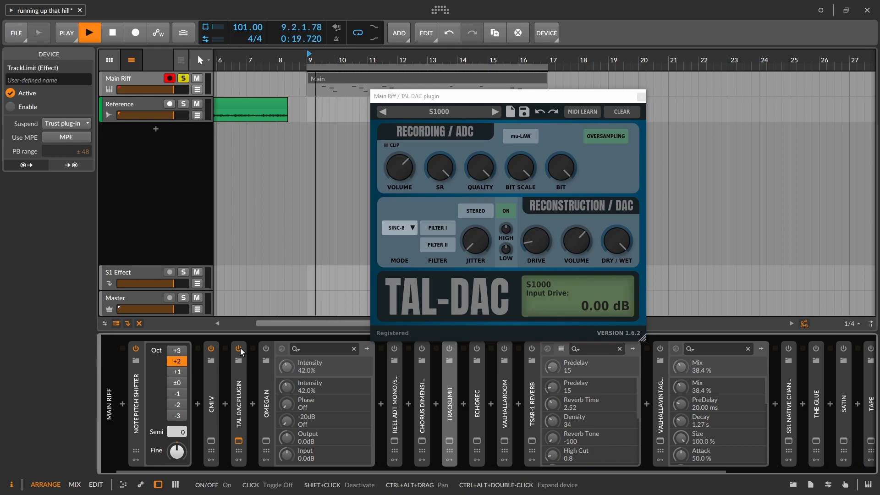
{"action": "left_click", "coordinate": [239, 349]}
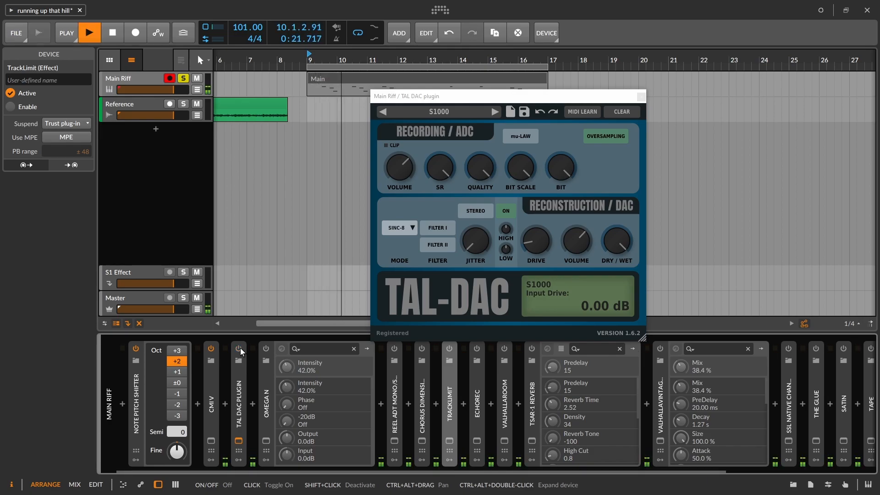
{"action": "left_click", "coordinate": [239, 348]}
{"action": "key", "text": "space"}
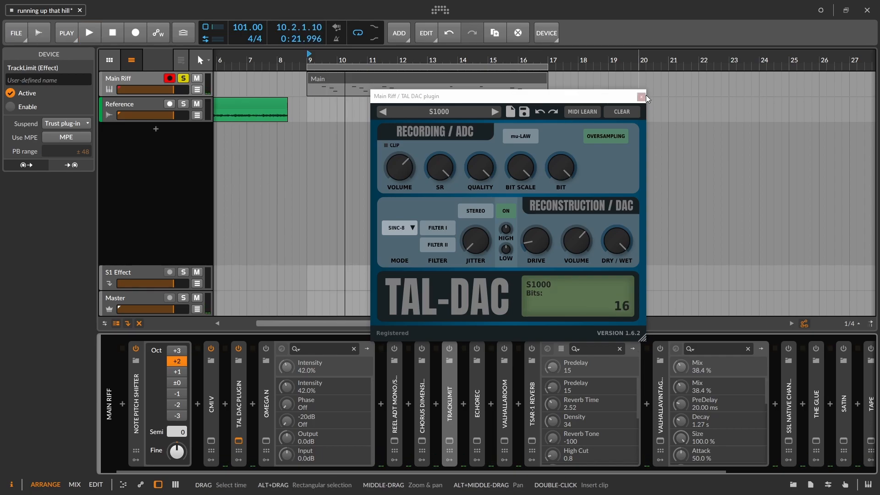
{"action": "left_click", "coordinate": [642, 97]}
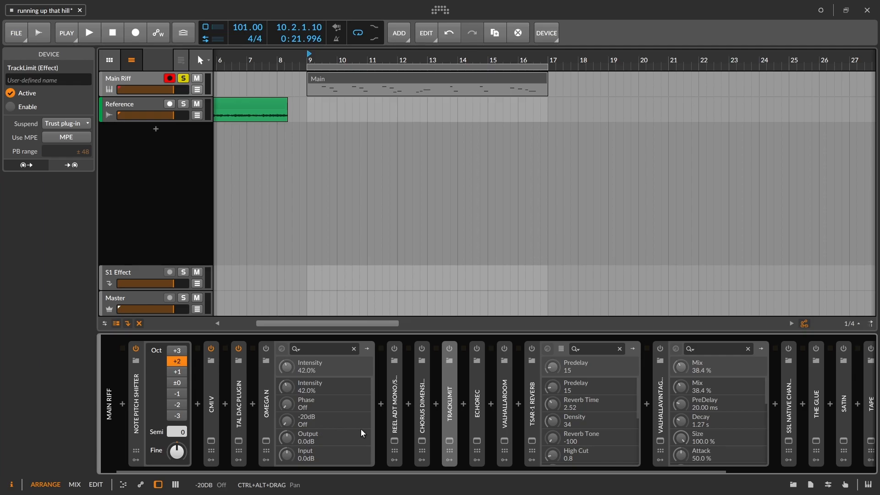
Step: Audition the Main Riff with the Omega N transformer on and bypassed, leaving it switched off and its window closed
{"action": "left_click", "coordinate": [270, 443]}
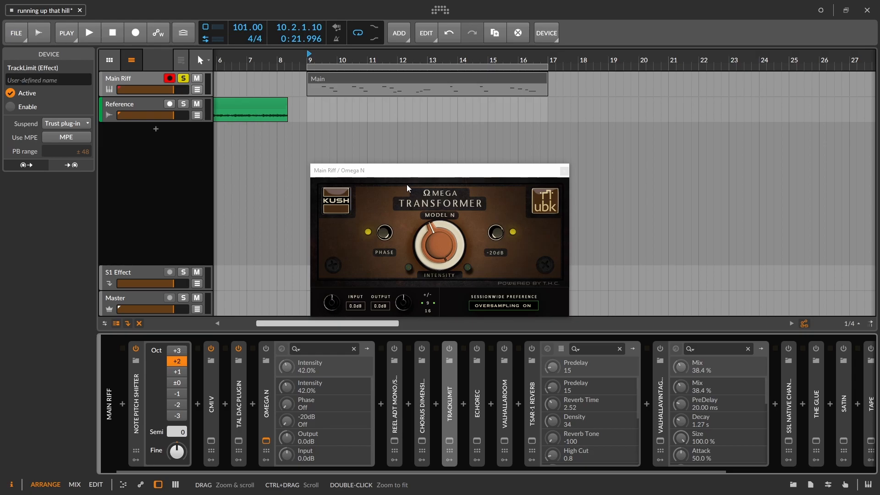
{"action": "left_click", "coordinate": [267, 349]}
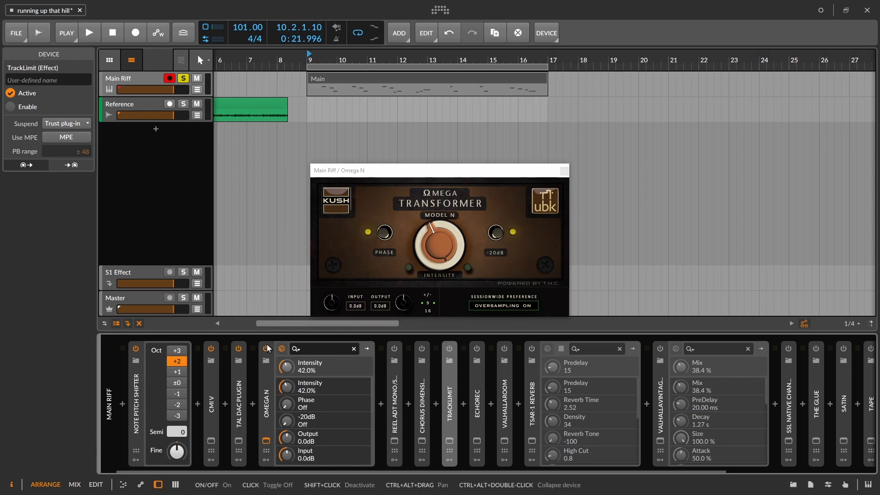
{"action": "key", "text": "space"}
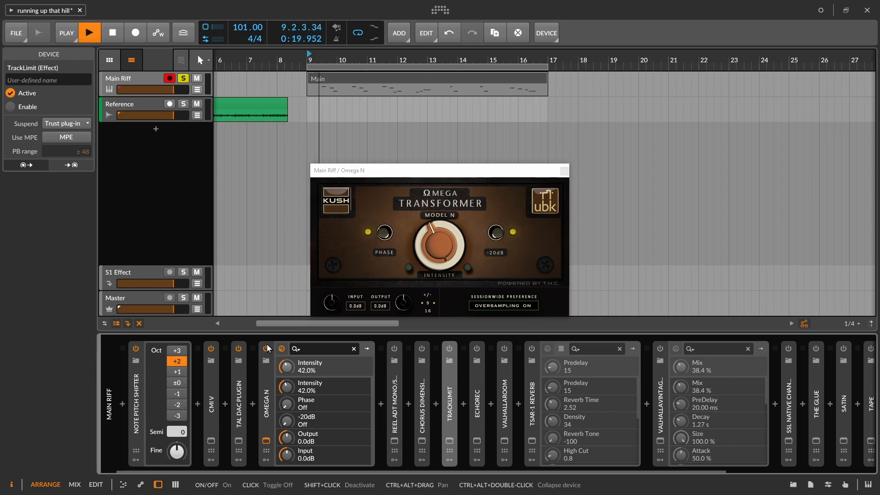
{"action": "left_click", "coordinate": [267, 348]}
{"action": "key", "text": "space"}
{"action": "key", "text": "space"}
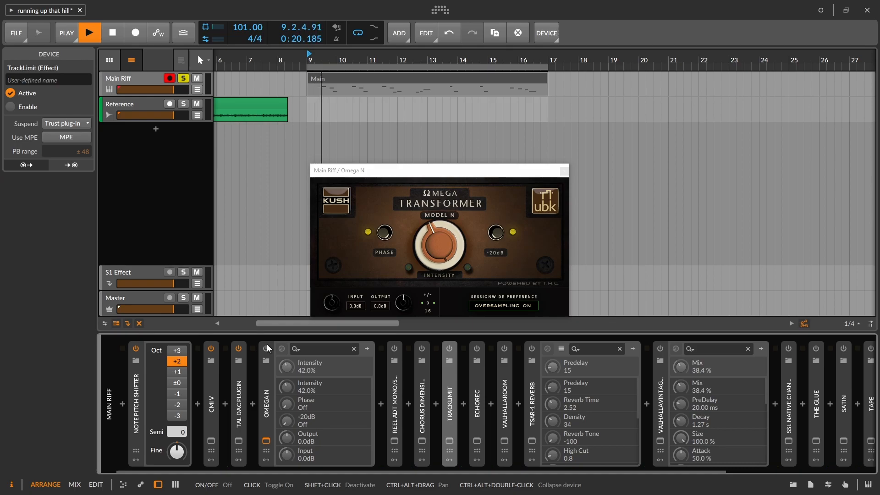
{"action": "key", "text": "space"}
{"action": "key", "text": "space"}
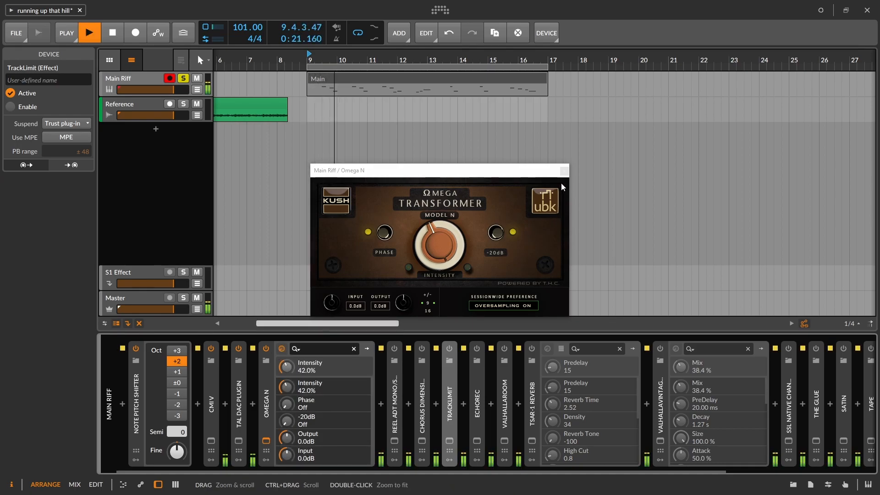
{"action": "key", "text": "space"}
{"action": "left_click", "coordinate": [565, 171]}
{"action": "left_click", "coordinate": [267, 348]}
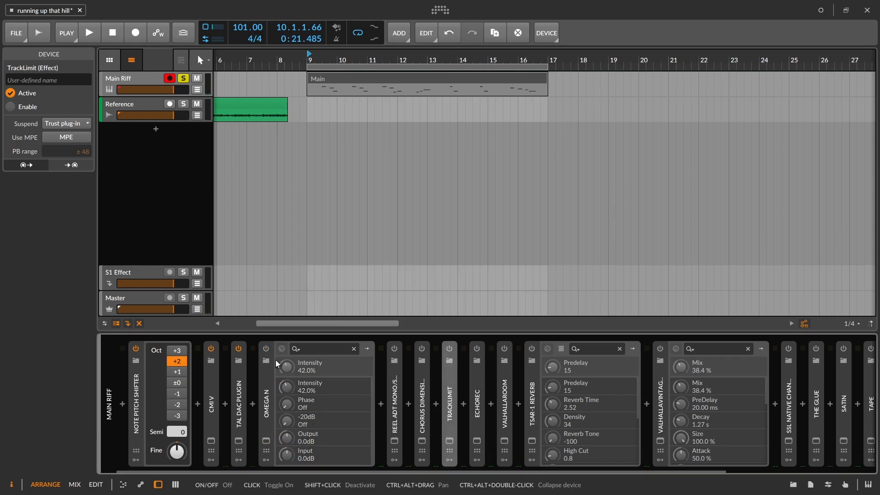
Step: Enable the Reel ADT device and play the Main Riff from bar 9 with its window open, closing the window at the end
{"action": "left_click", "coordinate": [475, 285]}
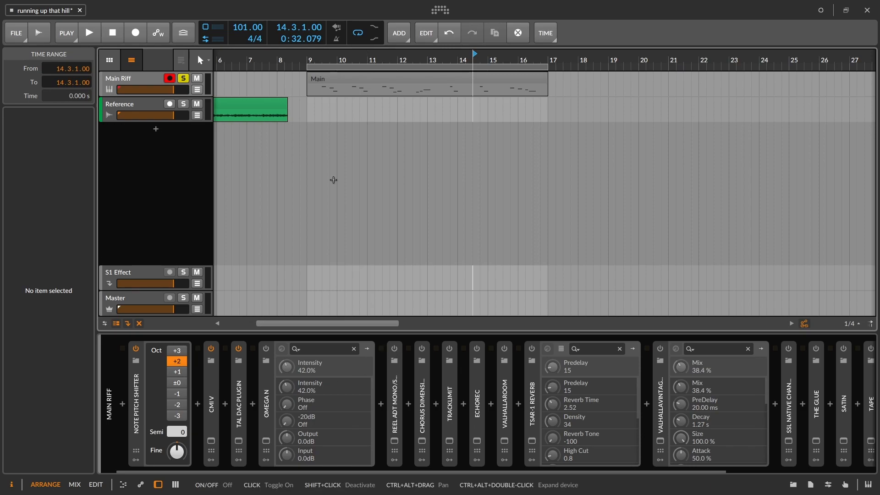
{"action": "left_click", "coordinate": [310, 60]}
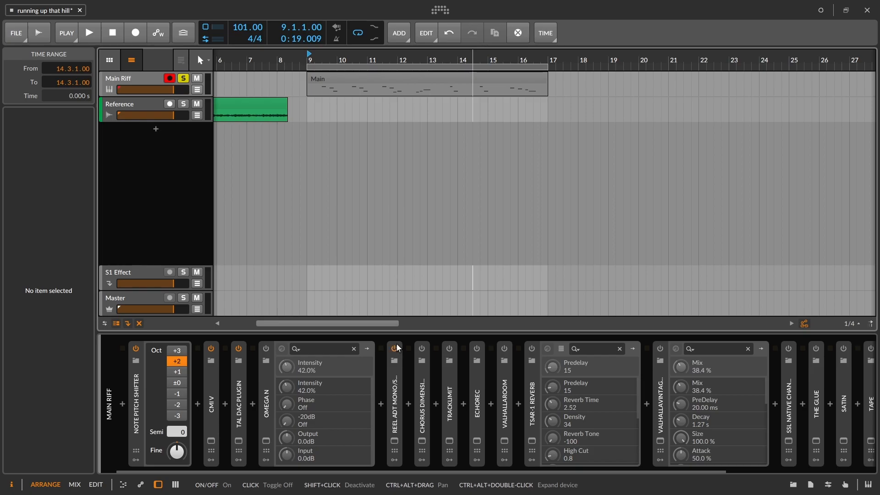
{"action": "left_click", "coordinate": [394, 442]}
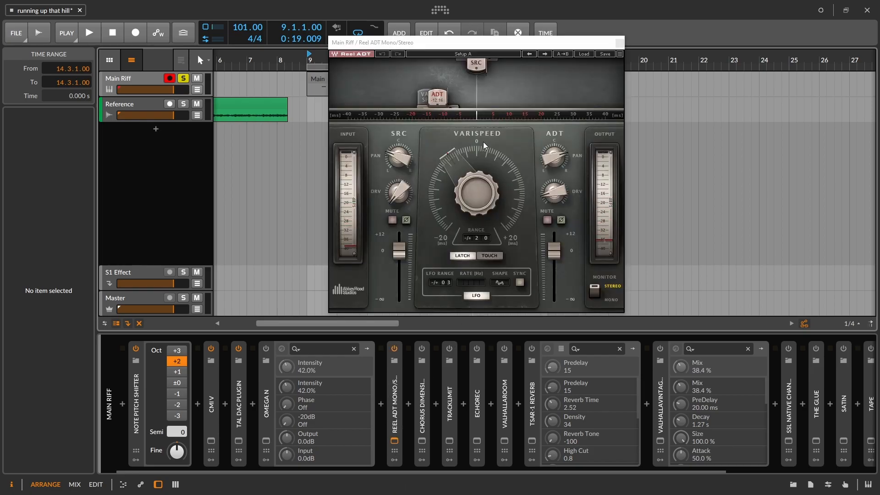
{"action": "left_click_drag", "start_coordinate": [477, 48], "coordinate": [438, 84]}
{"action": "key", "text": "space"}
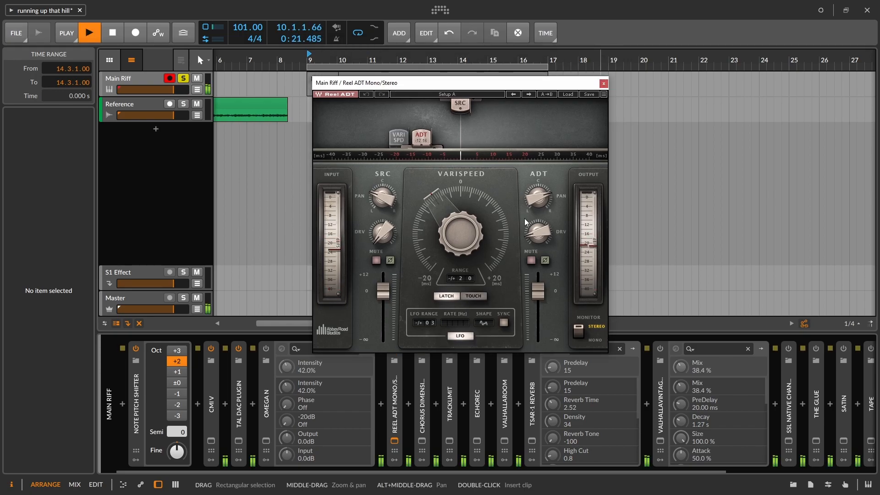
{"action": "left_click", "coordinate": [604, 84]}
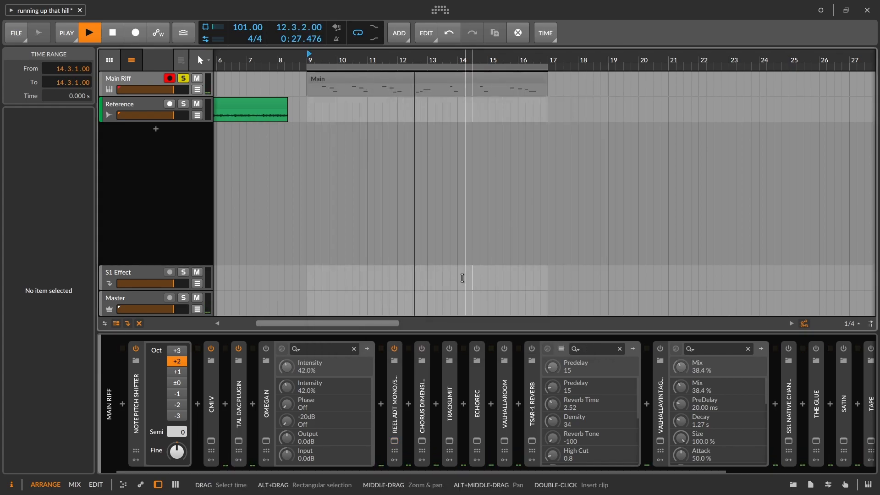
Step: Enable the Chorus Dimension-D device and play the Main Riff from bar 9, closing its window during playback and stopping at the end
{"action": "key", "text": "space"}
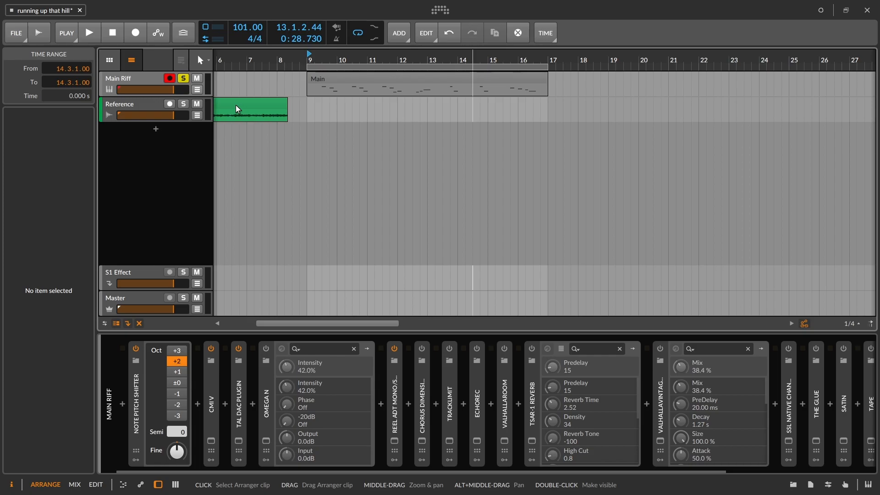
{"action": "left_click", "coordinate": [423, 353]}
{"action": "left_click", "coordinate": [426, 440]}
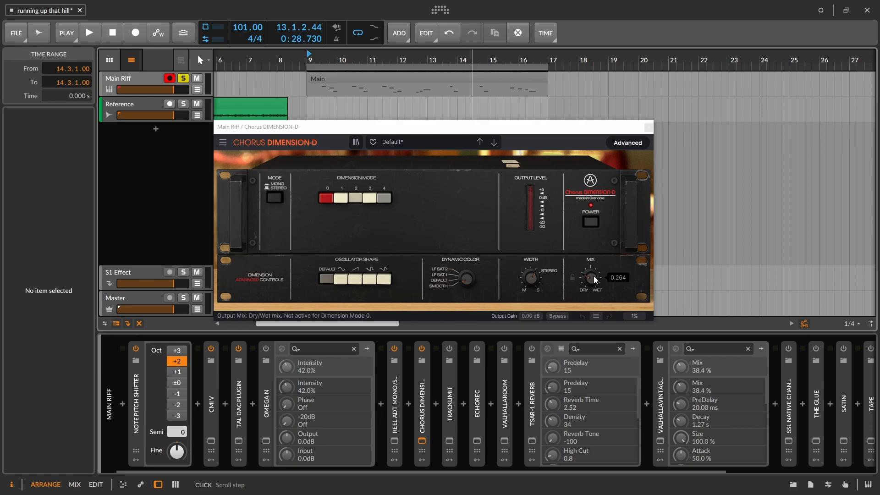
{"action": "left_click_drag", "start_coordinate": [553, 133], "coordinate": [534, 173]}
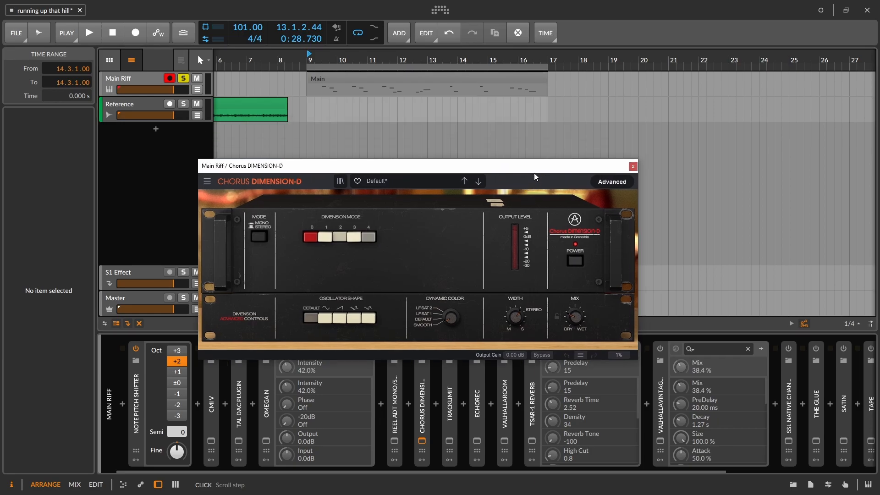
{"action": "key", "text": "space"}
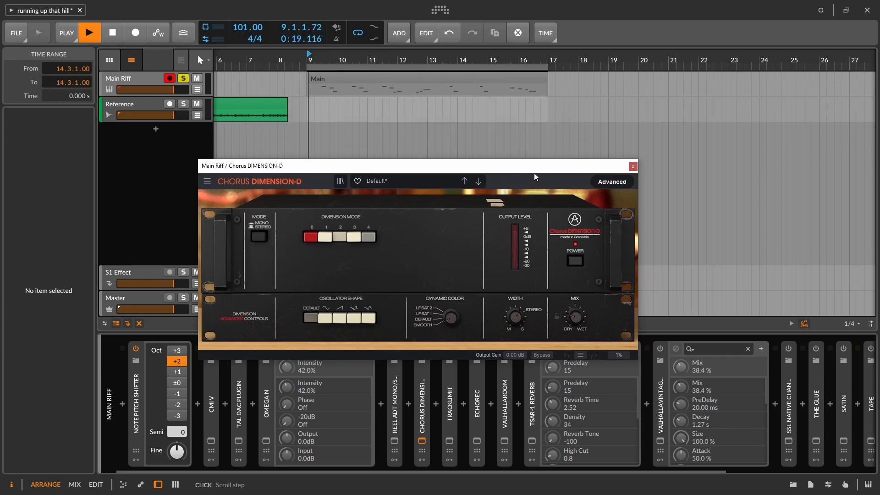
{"action": "left_click", "coordinate": [634, 166]}
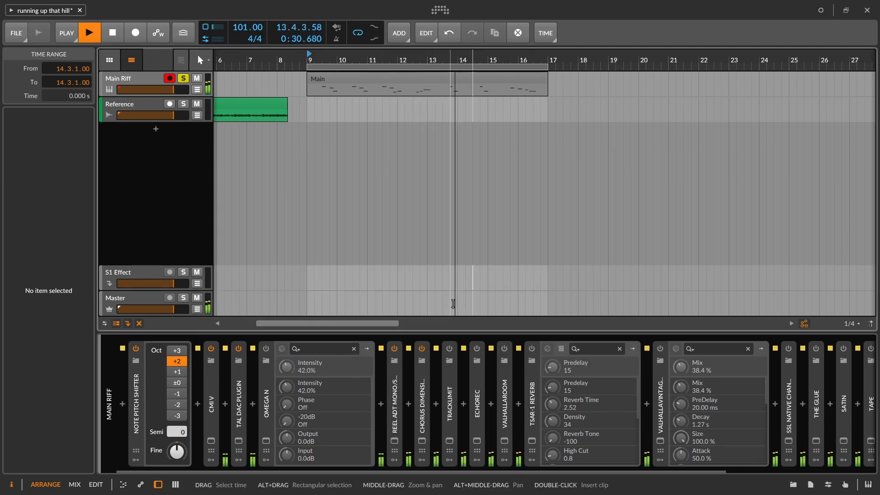
{"action": "key", "text": "space"}
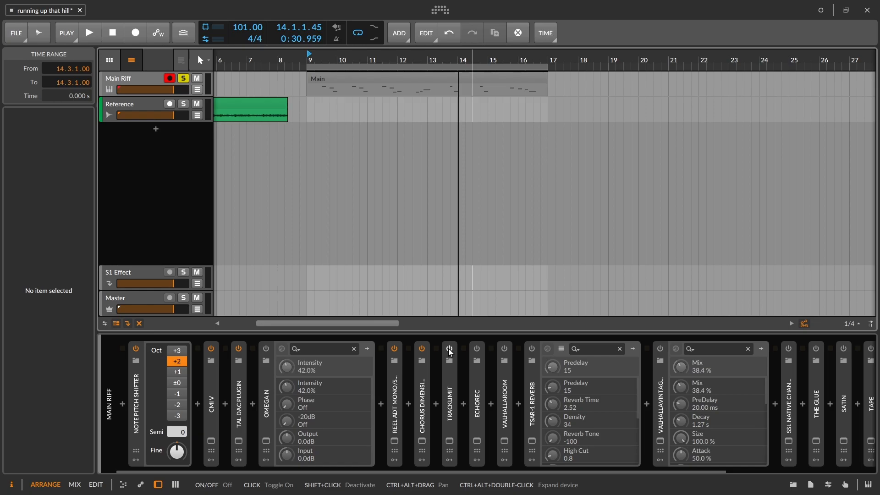
Step: Enable the TrackLimit limiter and audition the Main Riff through it, closing its window and stopping playback
{"action": "left_click", "coordinate": [449, 440]}
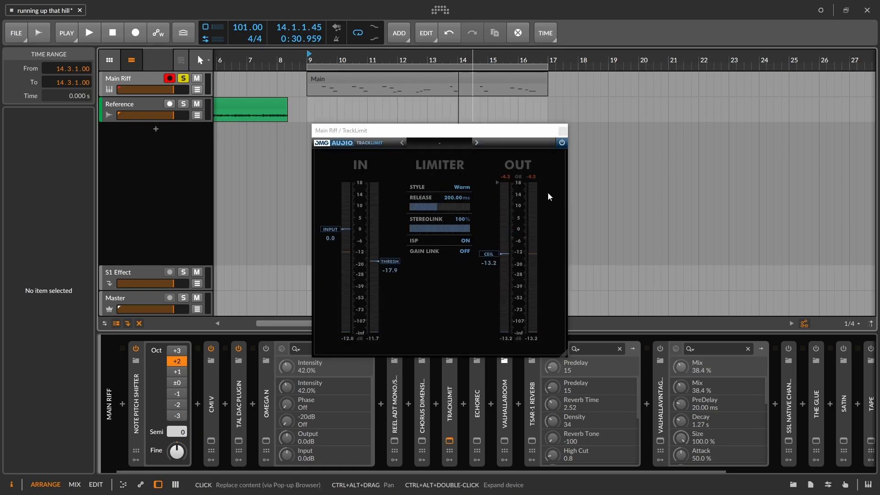
{"action": "key", "text": "space"}
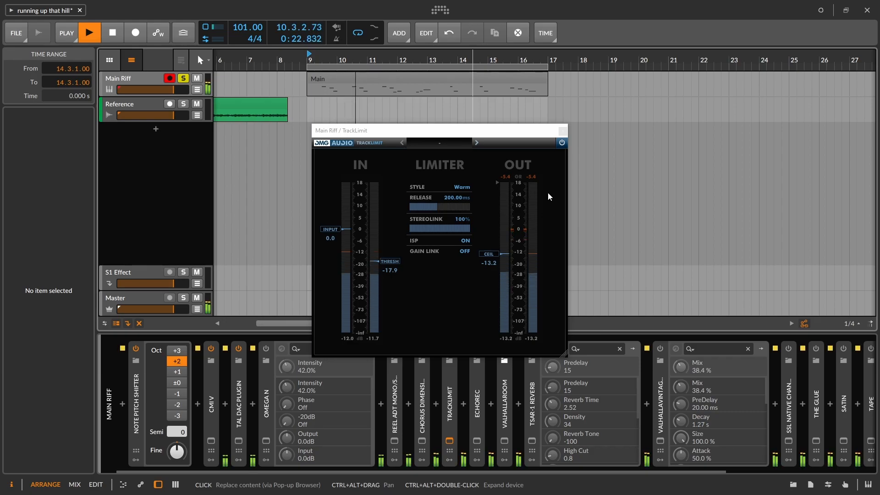
{"action": "left_click", "coordinate": [563, 130]}
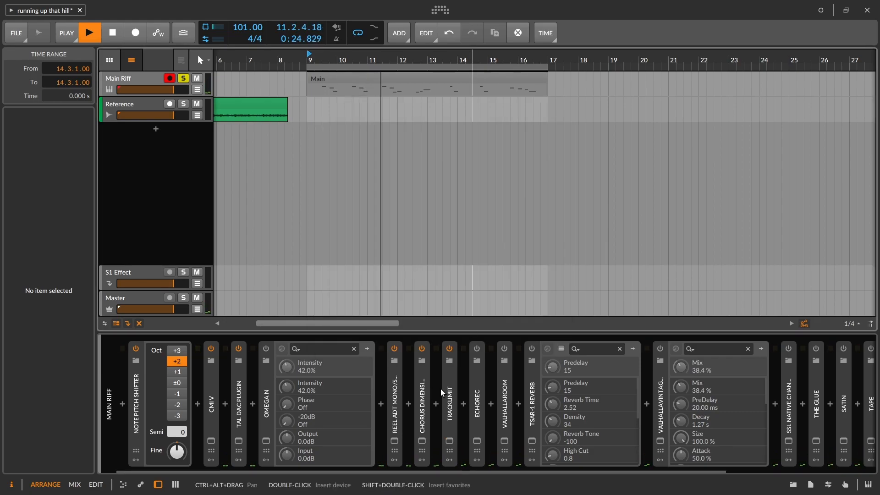
{"action": "key", "text": "space"}
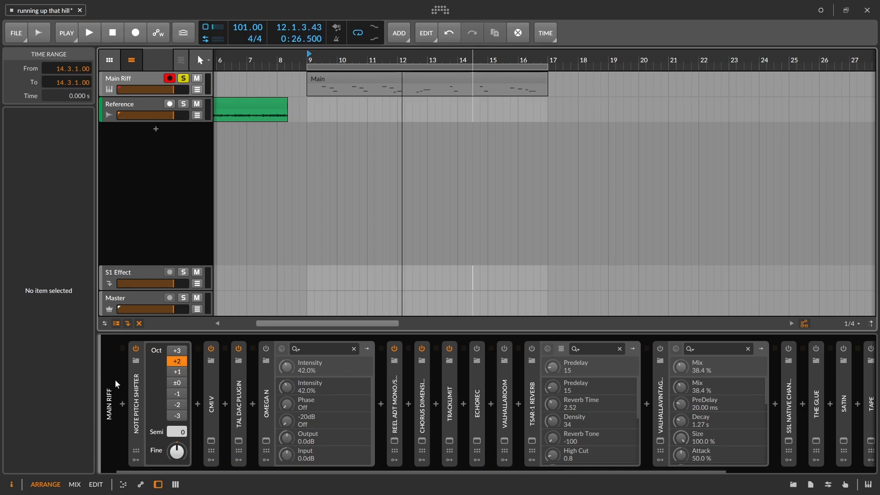
Step: Compare the Main Riff with TAL DAC, Reel ADT, Chorus Dimension-D and TrackLimit bypassed and enabled together, leaving all four enabled
{"action": "left_click", "coordinate": [238, 400]}
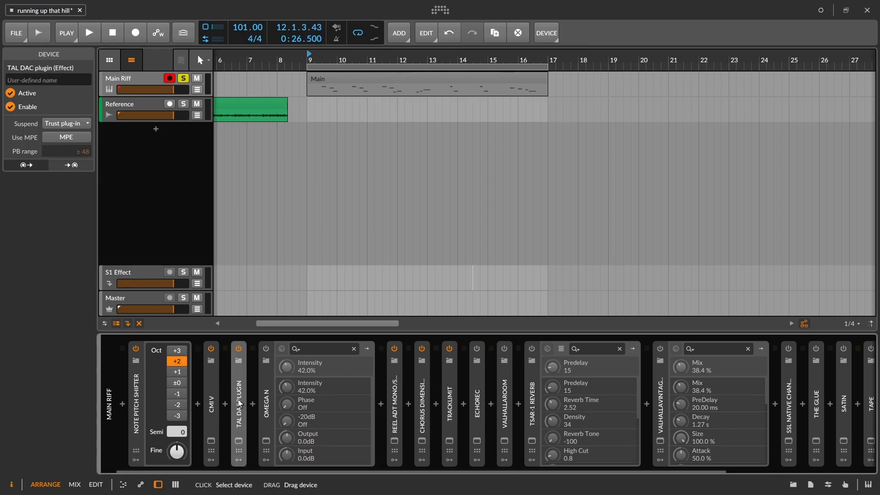
{"action": "left_click", "coordinate": [397, 389], "text": "ctrl"}
{"action": "left_click", "coordinate": [425, 388], "text": "ctrl"}
{"action": "left_click", "coordinate": [449, 388], "text": "ctrl"}
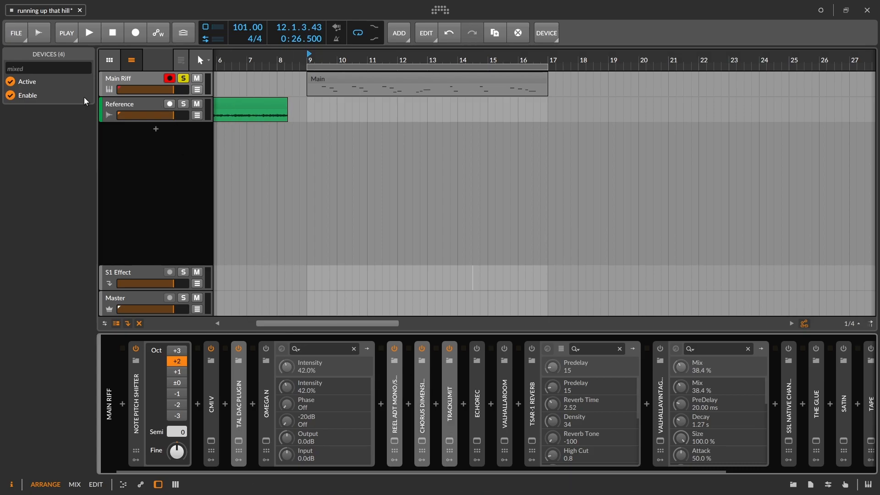
{"action": "key", "text": "space"}
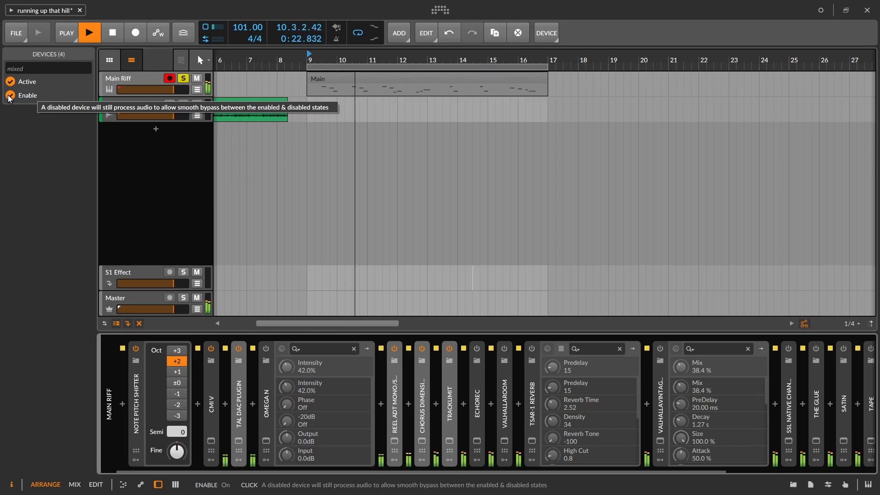
{"action": "left_click", "coordinate": [10, 96]}
{"action": "key", "text": "space"}
{"action": "key", "text": "space"}
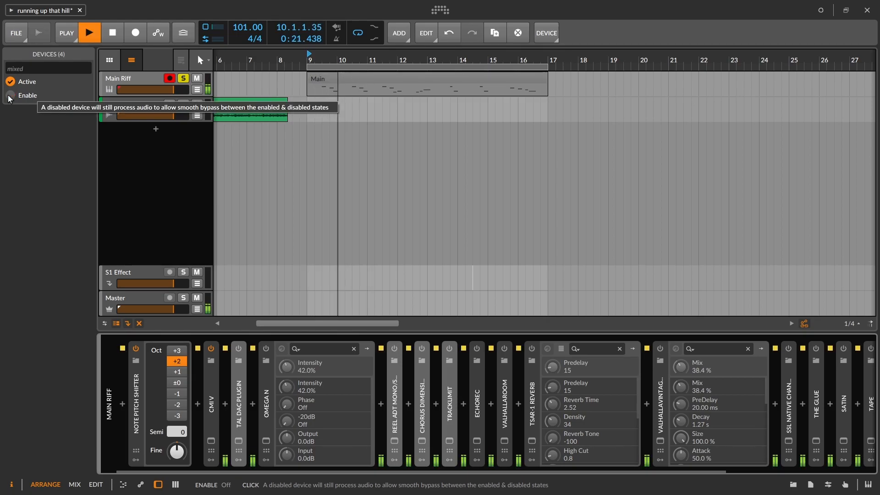
{"action": "left_click", "coordinate": [9, 95]}
{"action": "key", "text": "space"}
{"action": "key", "text": "space"}
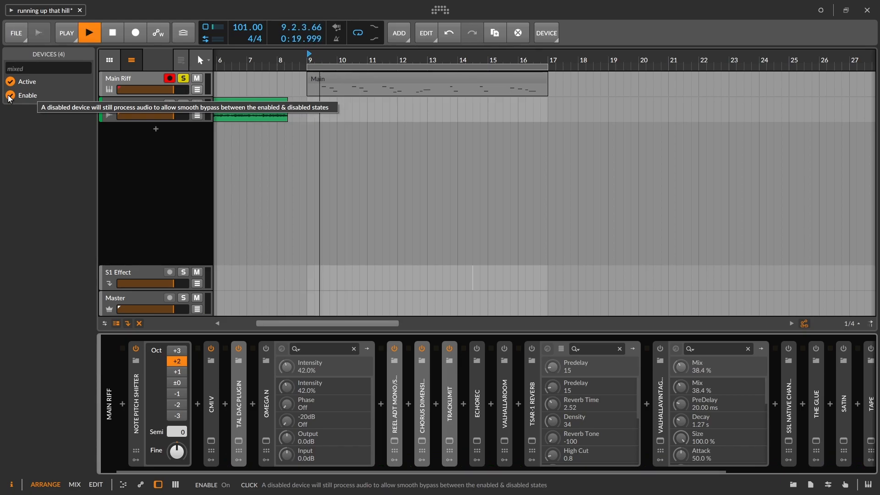
{"action": "key", "text": "space"}
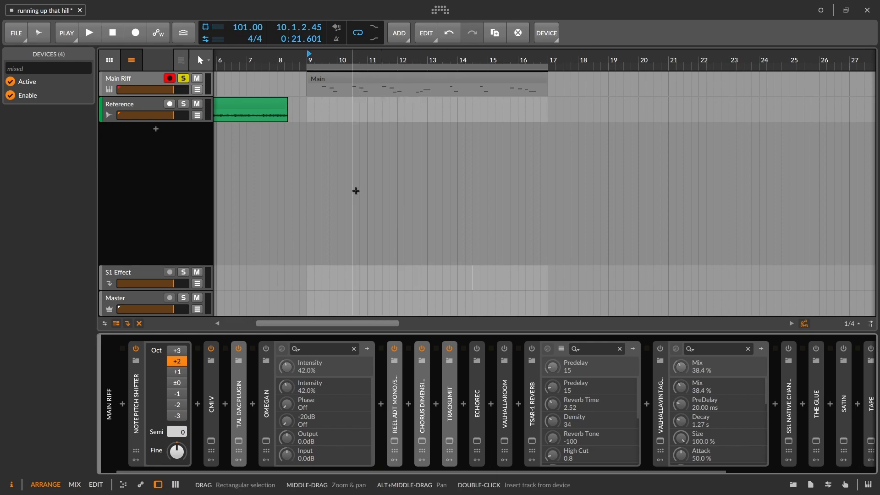
Step: Enable the Echorec delay, review its knob settings and audition the Main Riff through it, closing its window at the end
{"action": "left_click", "coordinate": [477, 348]}
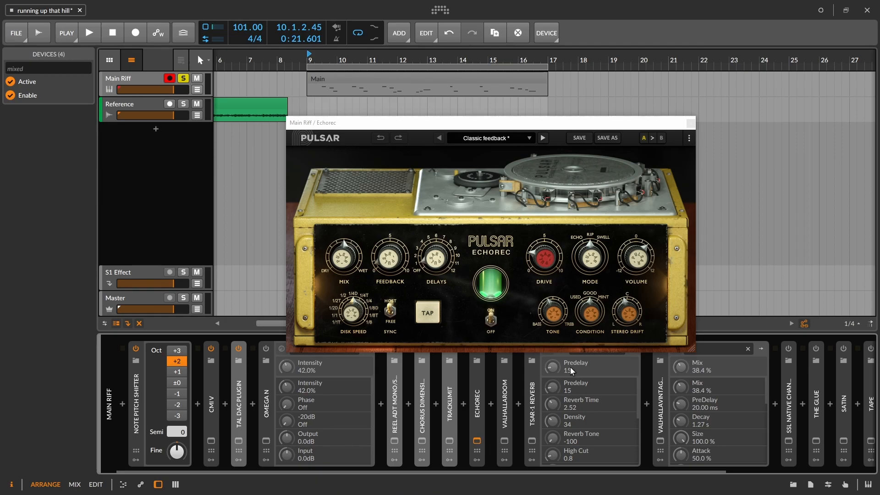
{"action": "mouse_move", "coordinate": [593, 316]}
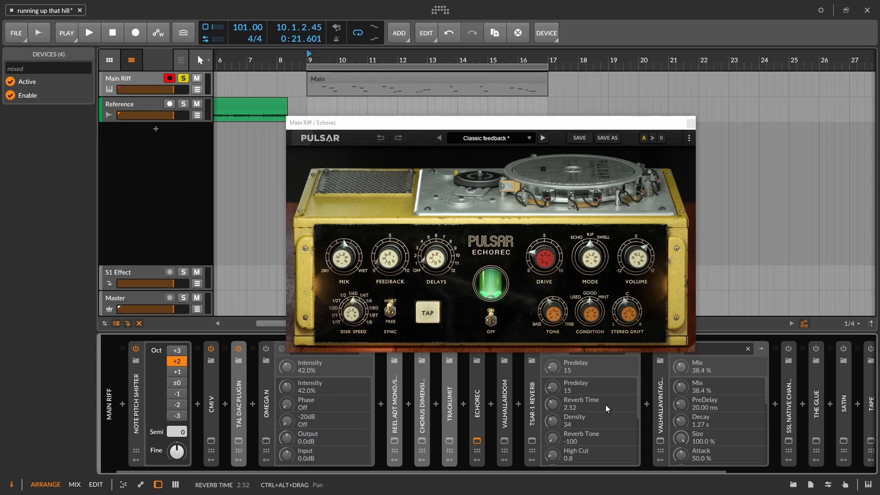
{"action": "mouse_move", "coordinate": [551, 316]}
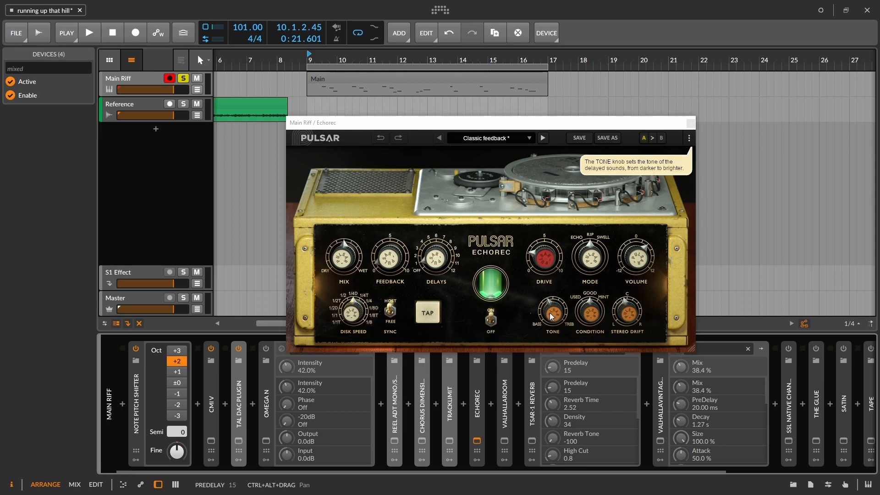
{"action": "mouse_move", "coordinate": [627, 321]}
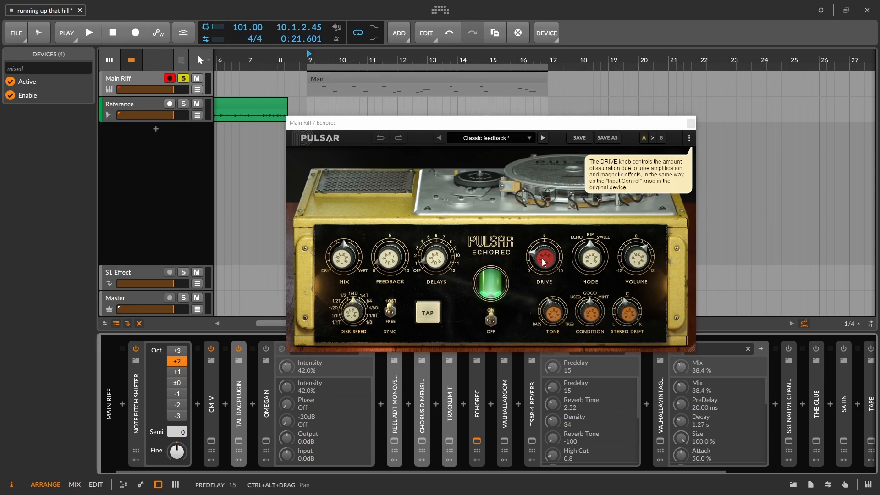
{"action": "mouse_move", "coordinate": [411, 266]}
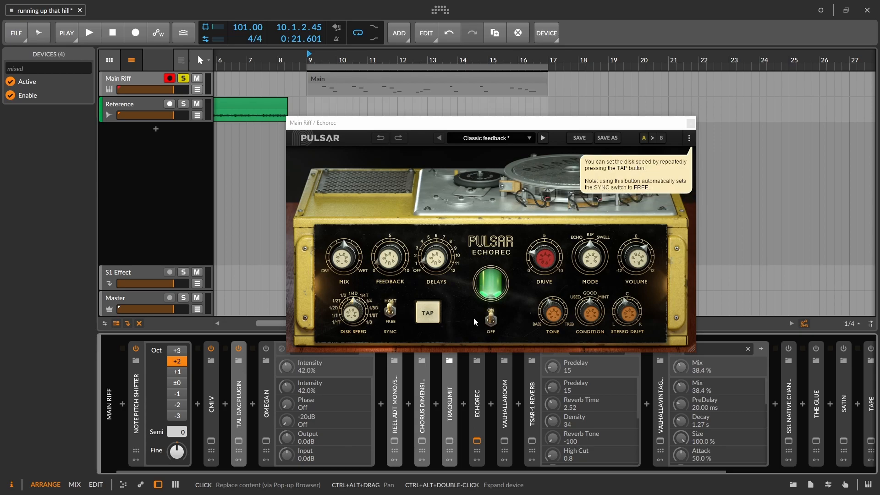
{"action": "key", "text": "space"}
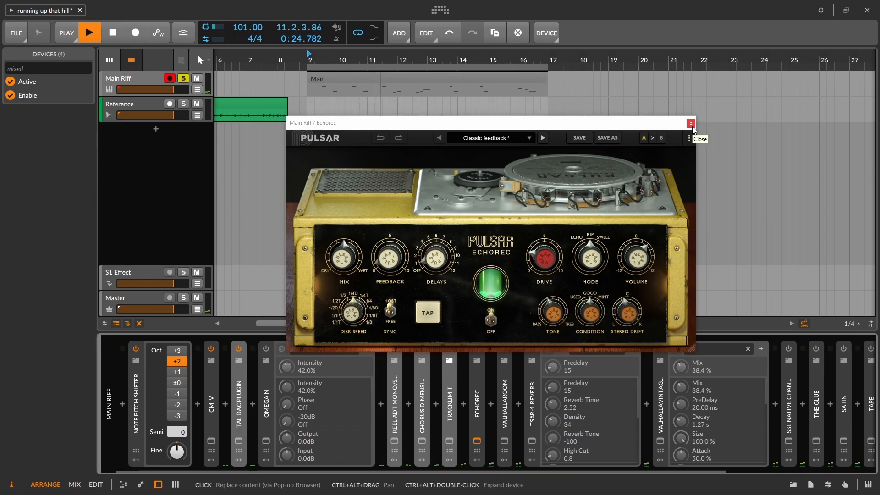
{"action": "key", "text": "space"}
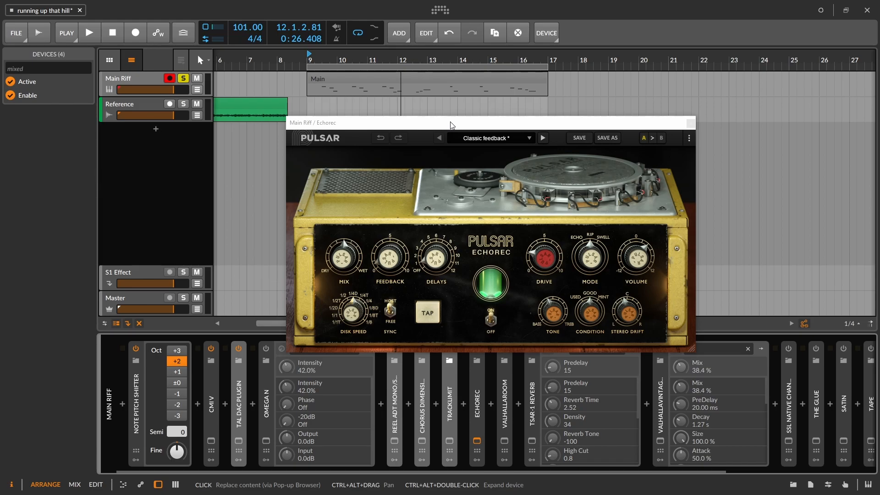
{"action": "left_click", "coordinate": [691, 124]}
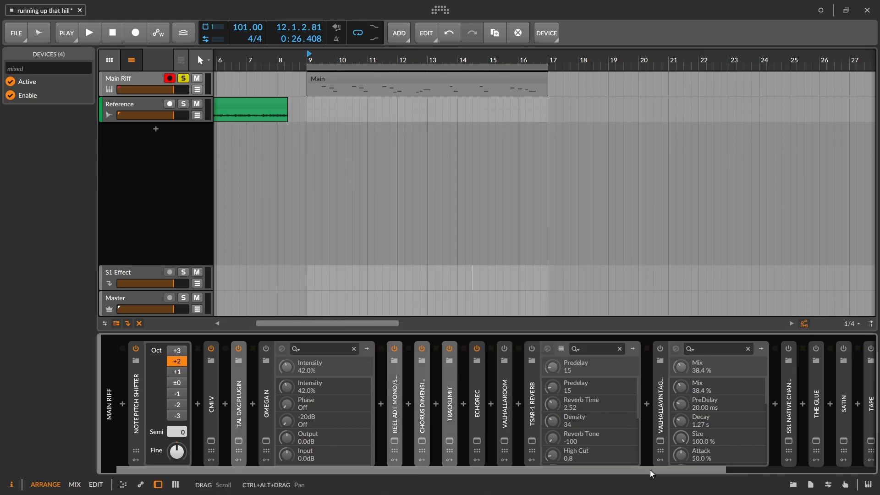
Step: Enable the ValhallaRoom reverb, review its settings and audition the Main Riff through it, closing its window at the end
{"action": "left_click_drag", "start_coordinate": [650, 471], "coordinate": [702, 463]}
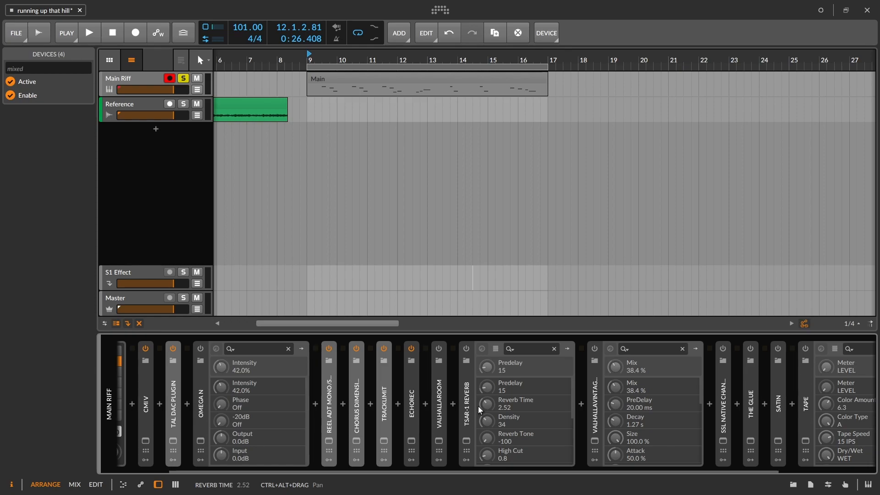
{"action": "mouse_move", "coordinate": [611, 372]}
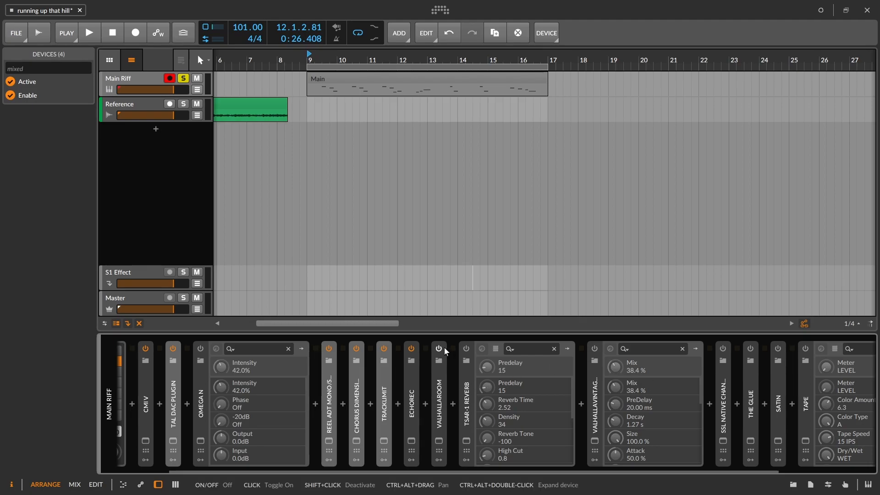
{"action": "left_click", "coordinate": [439, 441]}
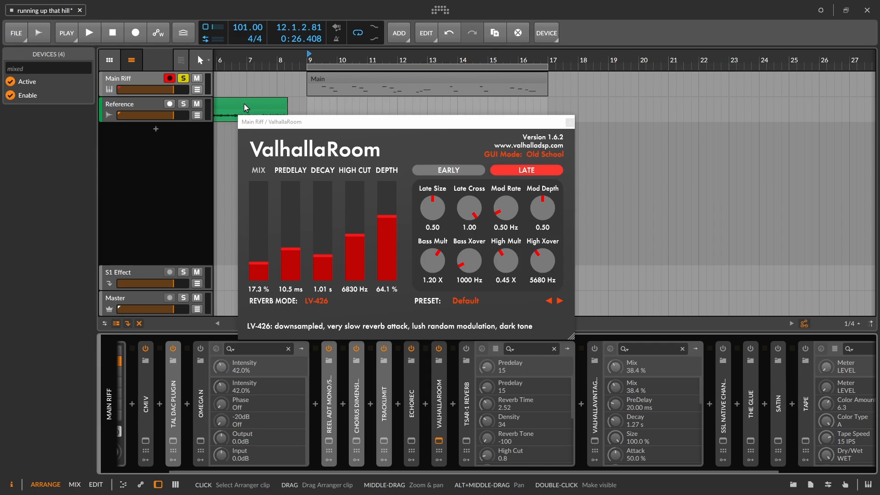
{"action": "key", "text": "space"}
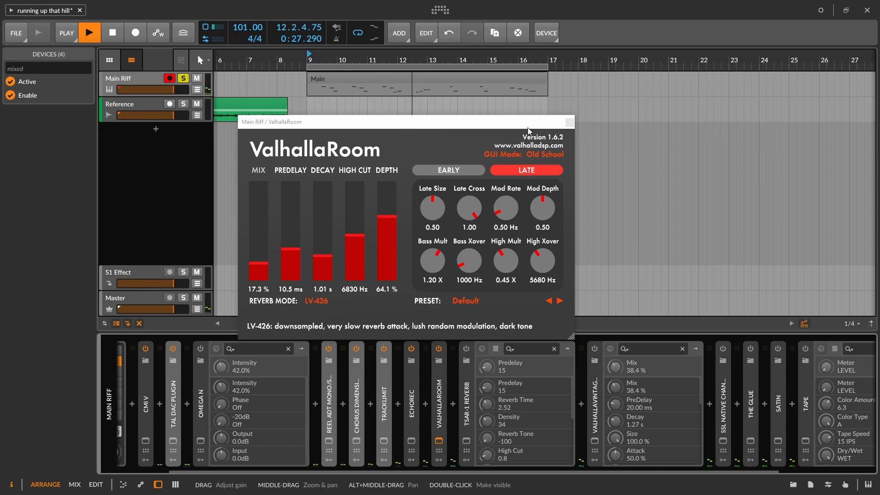
{"action": "key", "text": "space"}
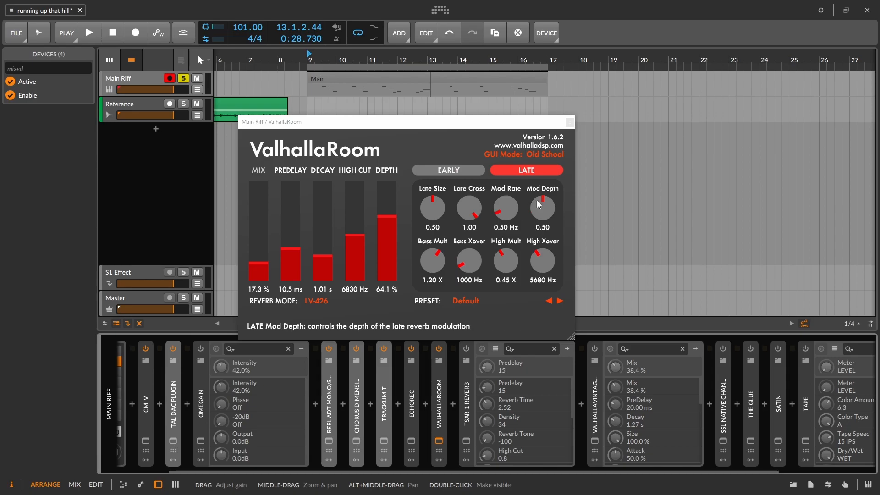
{"action": "left_click", "coordinate": [570, 123]}
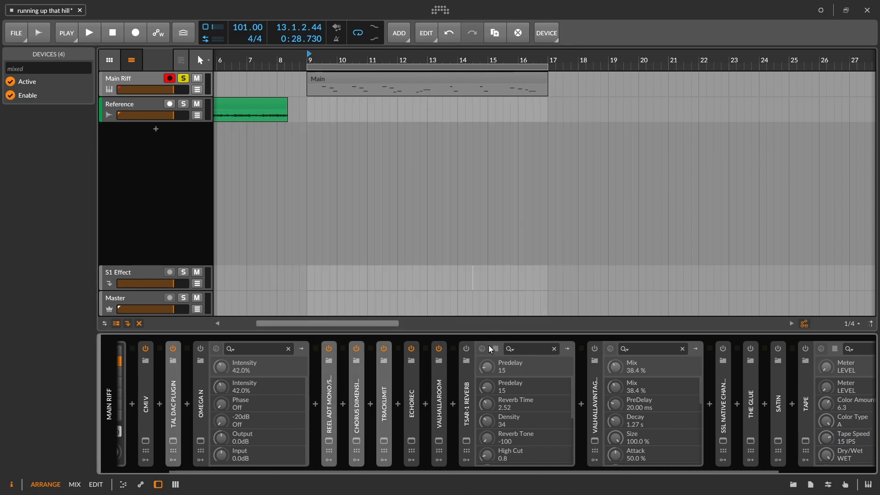
Step: Compare the Main Riff with Echorec and ValhallaRoom bypassed and enabled together, leaving both enabled, playback stopped and the devices deselected
{"action": "left_click", "coordinate": [439, 404]}
{"action": "left_click", "coordinate": [400, 393]}
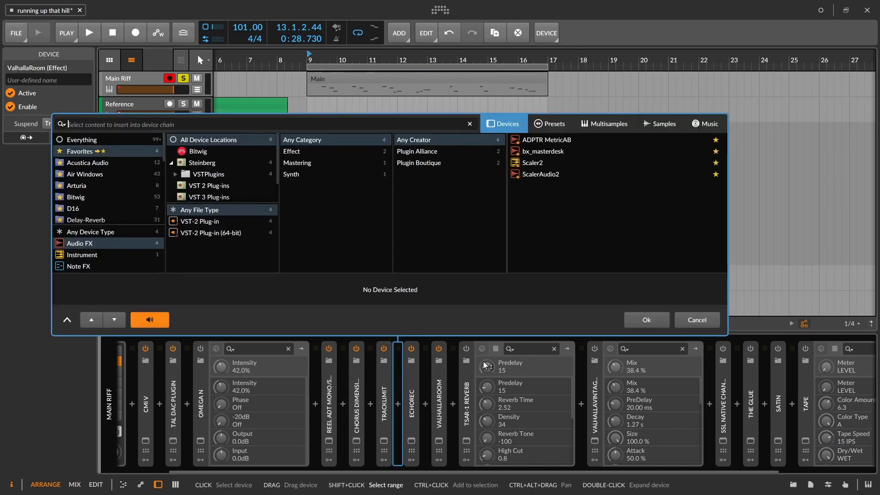
{"action": "left_click", "coordinate": [702, 320]}
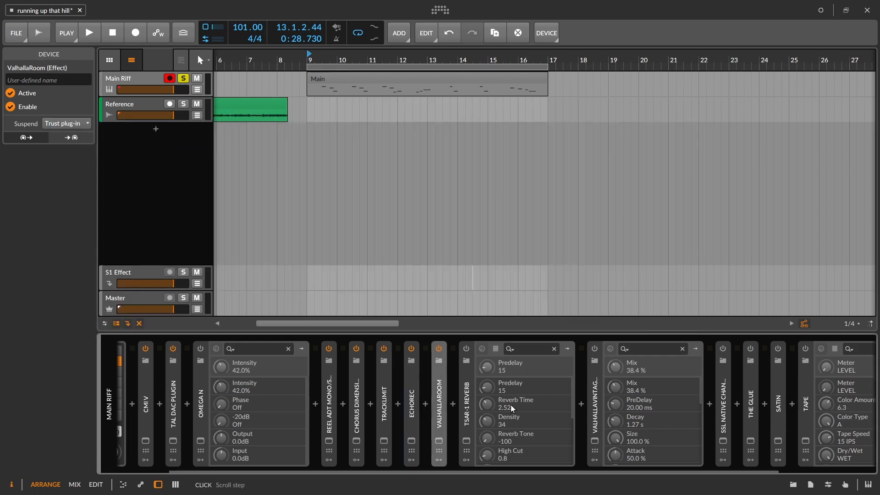
{"action": "left_click", "coordinate": [414, 387], "text": "ctrl"}
{"action": "key", "text": "space"}
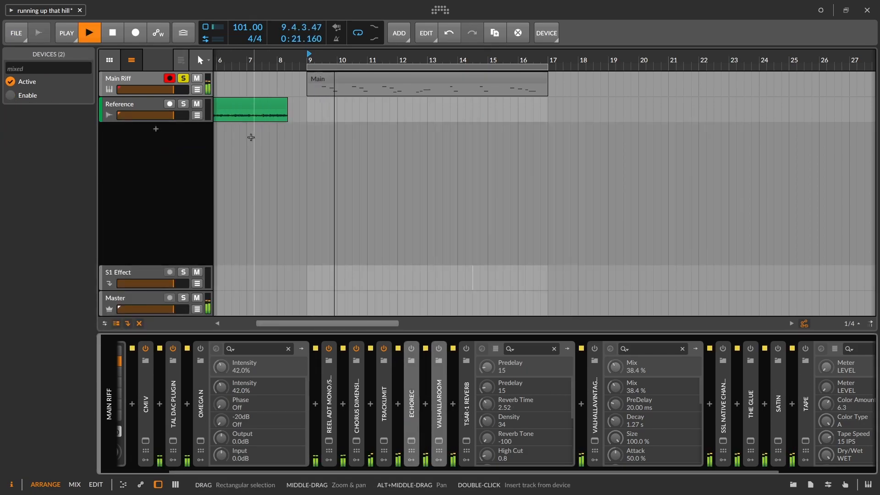
{"action": "left_click", "coordinate": [14, 98]}
{"action": "key", "text": "space"}
{"action": "key", "text": "space"}
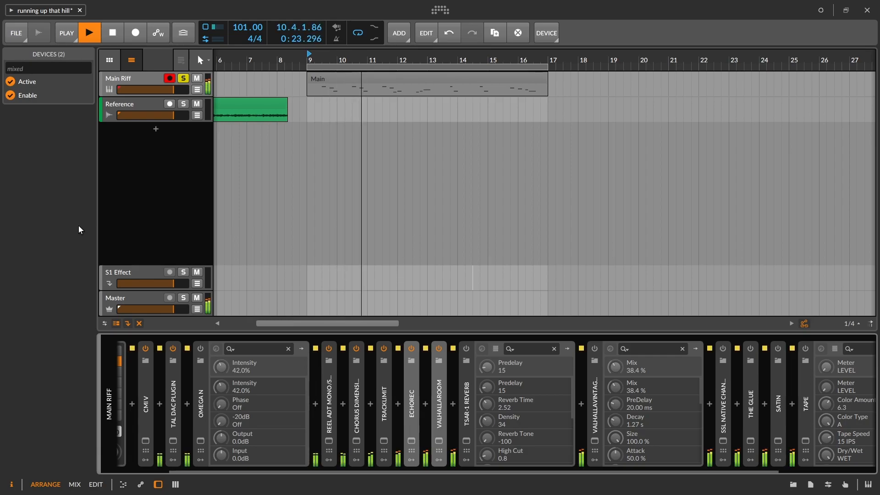
{"action": "key", "text": "space"}
{"action": "left_click", "coordinate": [420, 279]}
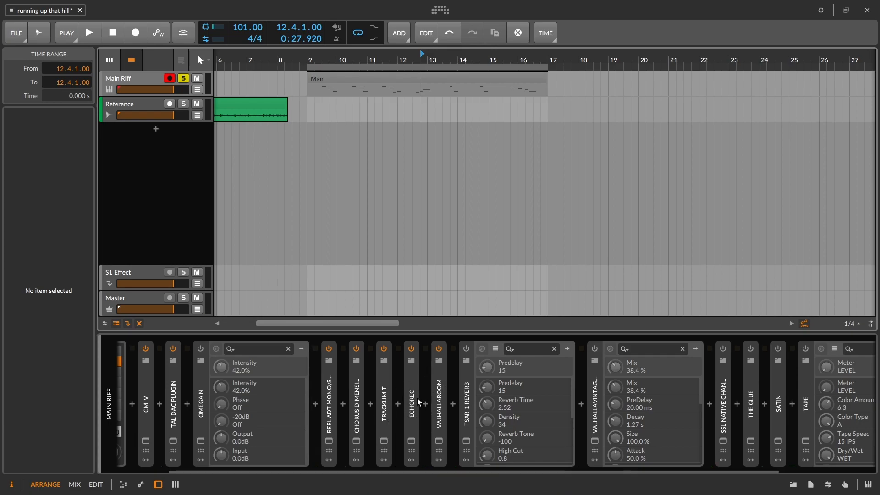
Step: Enable SSL Native Channel Strip 2, review its EQ settings and audition the Main Riff from bar 9, closing its window at the end
{"action": "left_click_drag", "start_coordinate": [629, 470], "coordinate": [735, 472]}
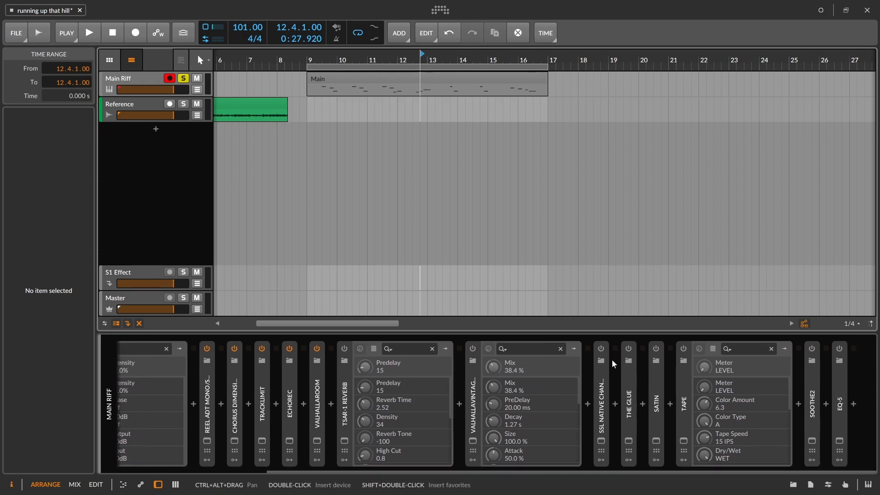
{"action": "left_click", "coordinate": [602, 349]}
{"action": "left_click", "coordinate": [602, 442]}
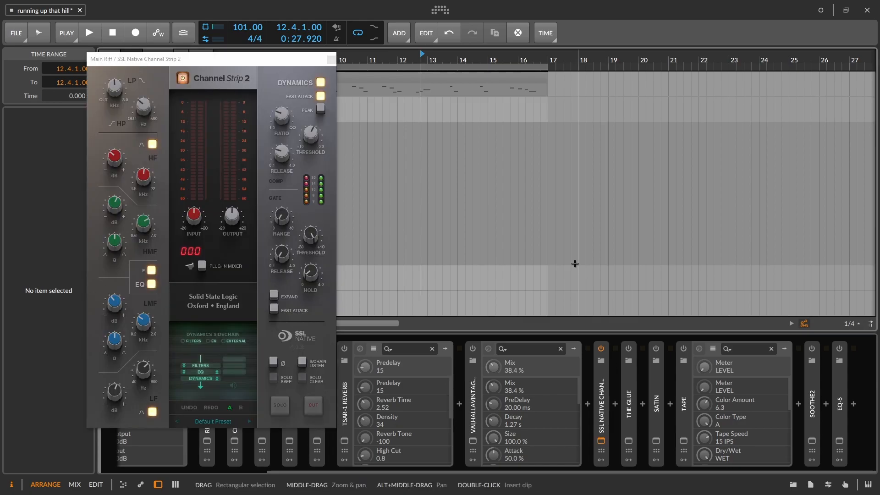
{"action": "left_click_drag", "start_coordinate": [250, 61], "coordinate": [678, 71]}
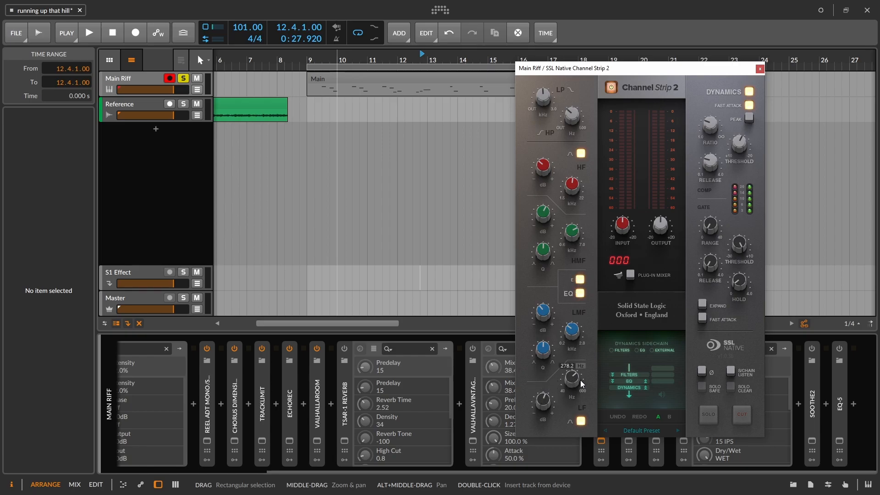
{"action": "mouse_move", "coordinate": [568, 328]}
{"action": "mouse_move", "coordinate": [570, 235]}
{"action": "mouse_move", "coordinate": [550, 171]}
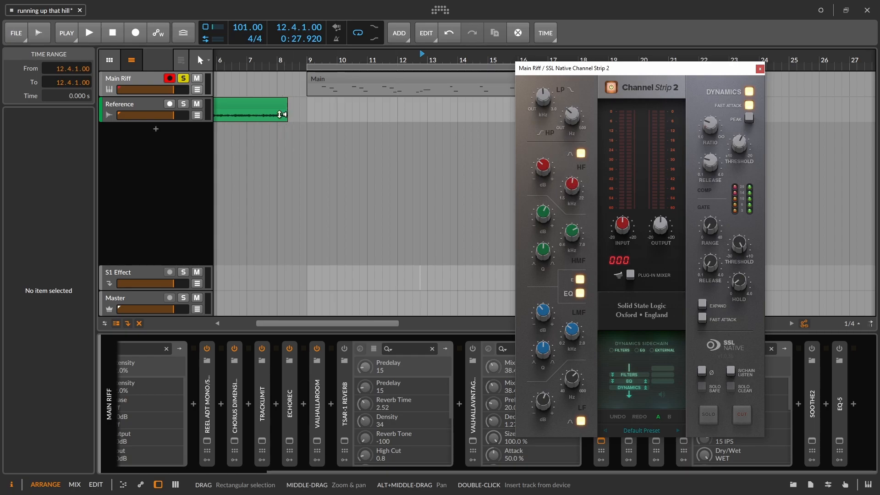
{"action": "left_click", "coordinate": [316, 57]}
{"action": "key", "text": "space"}
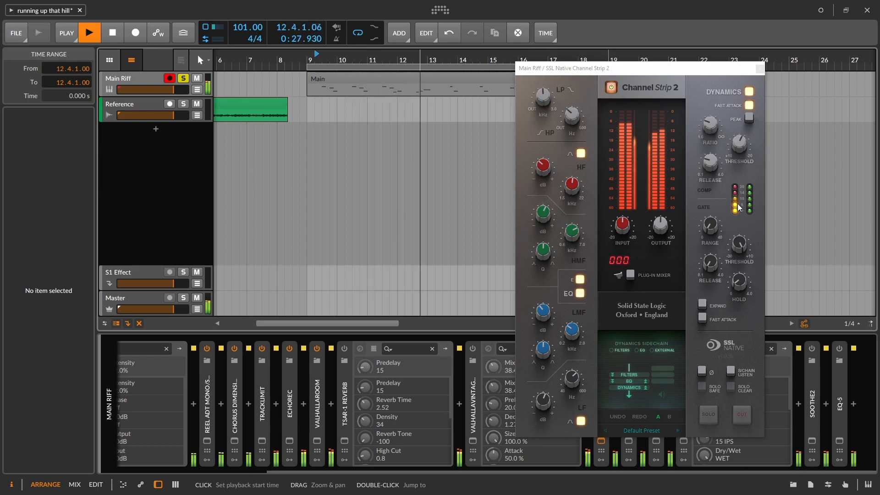
{"action": "left_click", "coordinate": [760, 69]}
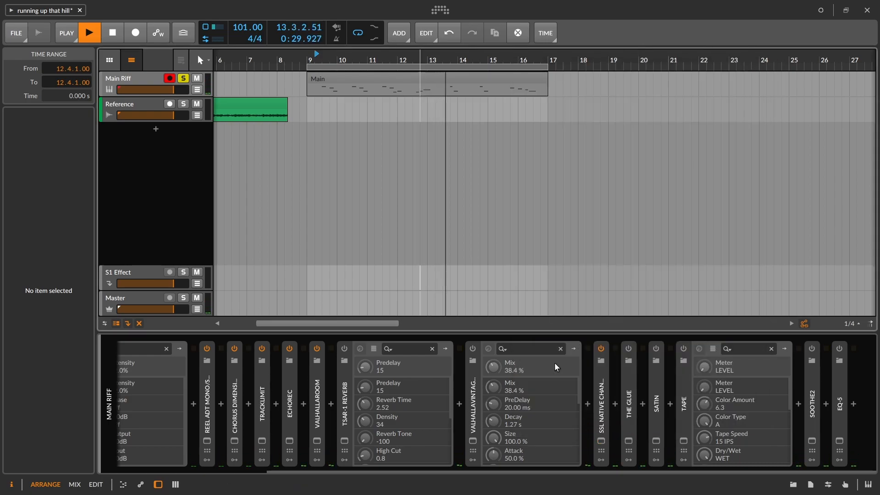
Step: Compare the Main Riff with SSL Native Channel Strip 2 bypassed and enabled, leaving it enabled and playback stopped
{"action": "left_click", "coordinate": [602, 349]}
{"action": "key", "text": "space"}
{"action": "key", "text": "space"}
{"action": "left_click", "coordinate": [602, 349]}
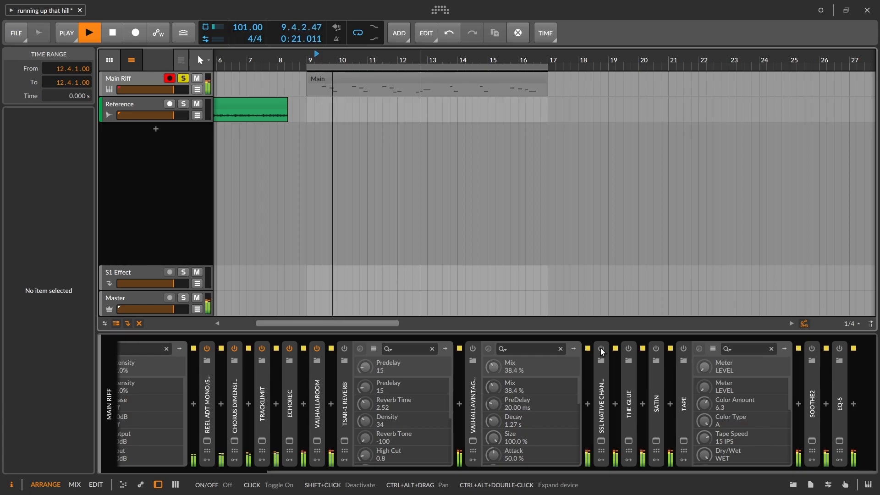
{"action": "key", "text": "space"}
{"action": "key", "text": "space"}
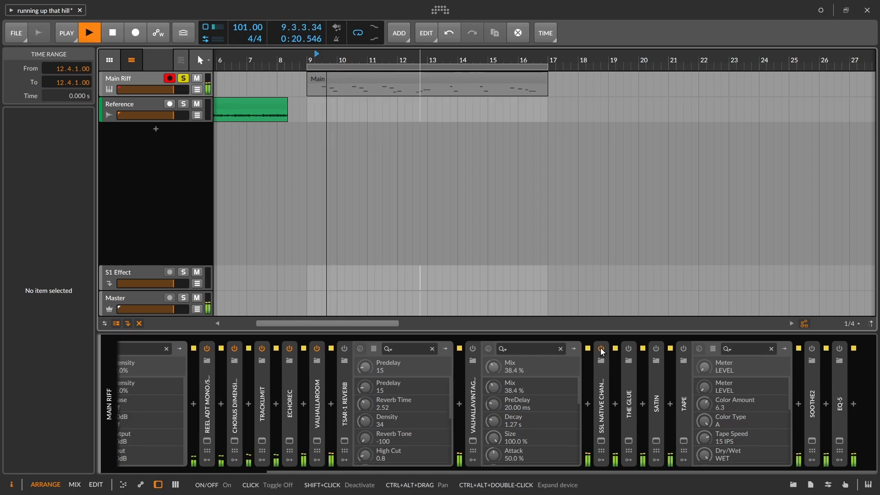
{"action": "key", "text": "space"}
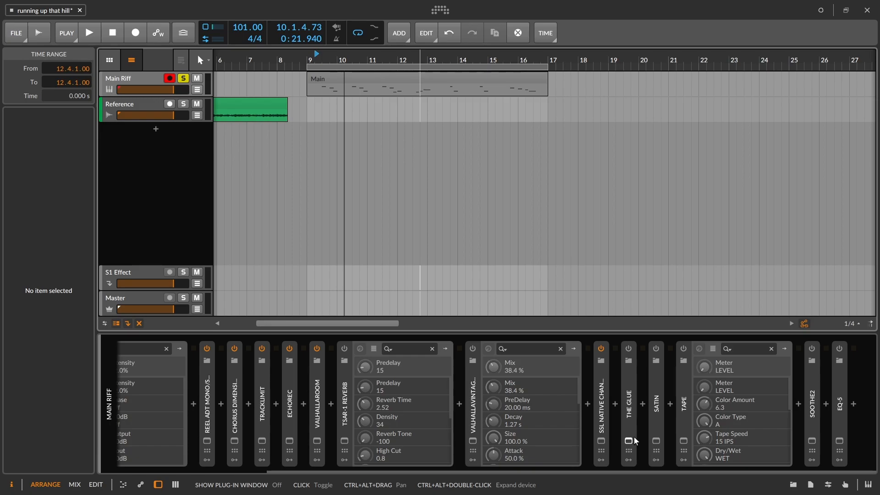
Step: Enable The Glue compressor, review its settings and audition the Main Riff through it, closing its window at the end
{"action": "left_click", "coordinate": [631, 348]}
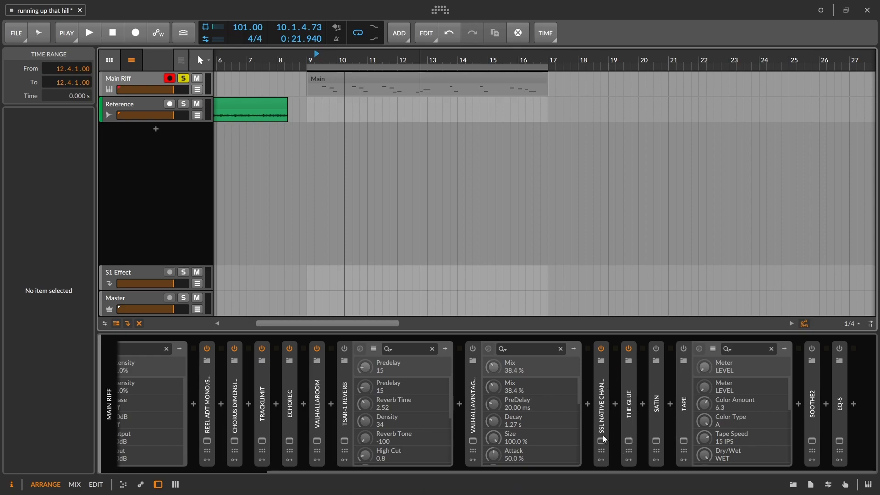
{"action": "left_click", "coordinate": [627, 440]}
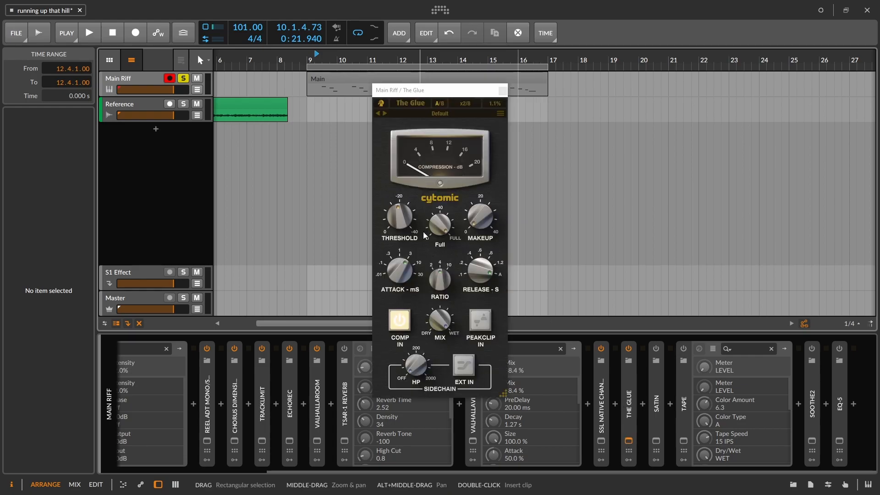
{"action": "left_click_drag", "start_coordinate": [444, 93], "coordinate": [565, 107]}
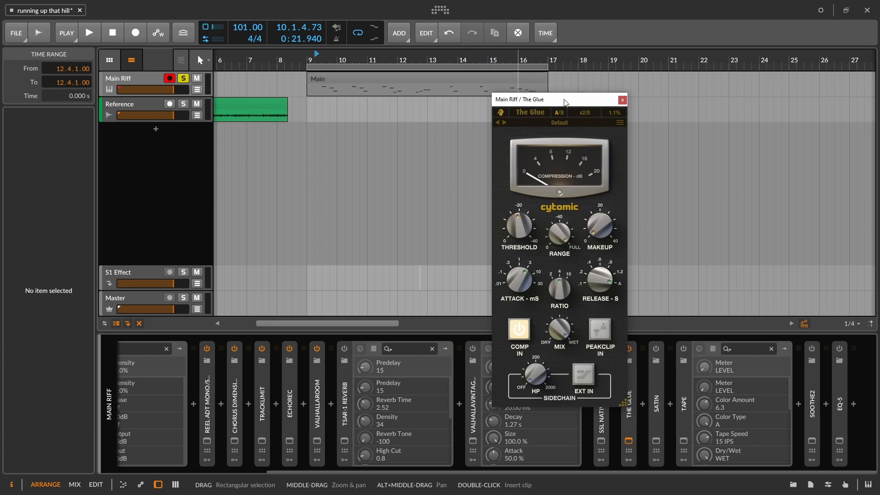
{"action": "key", "text": "space"}
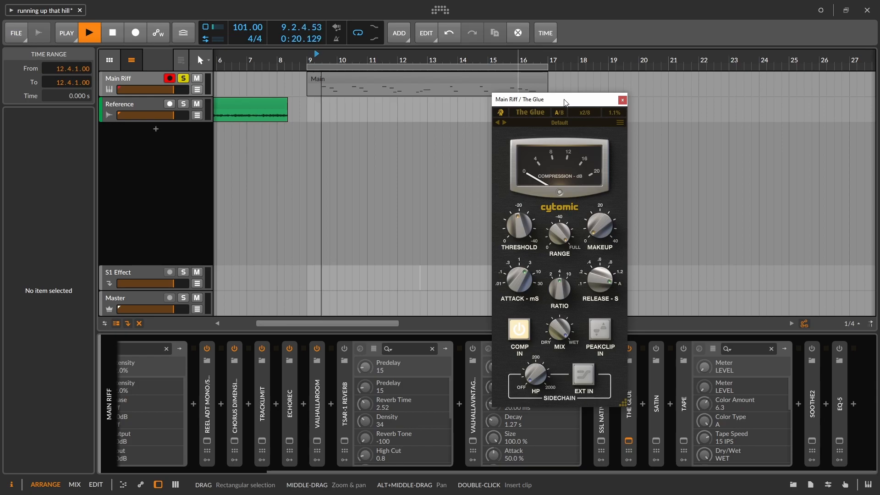
{"action": "mouse_move", "coordinate": [529, 285]}
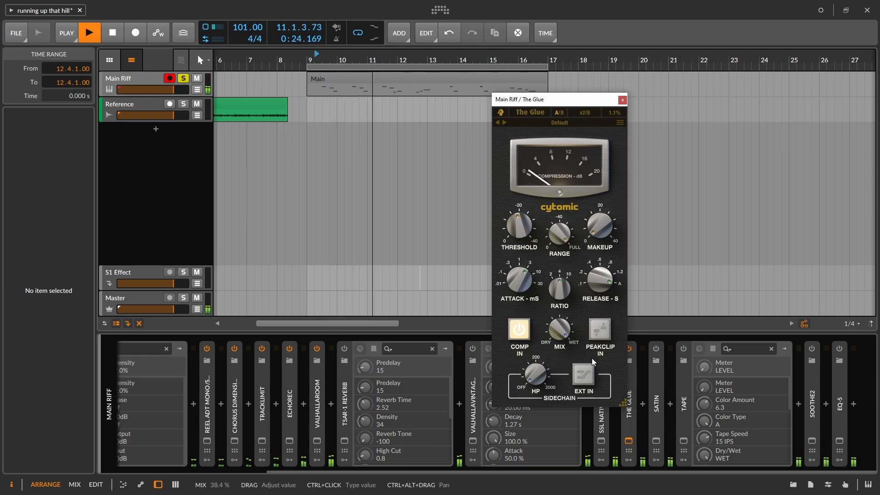
{"action": "left_click", "coordinate": [622, 100]}
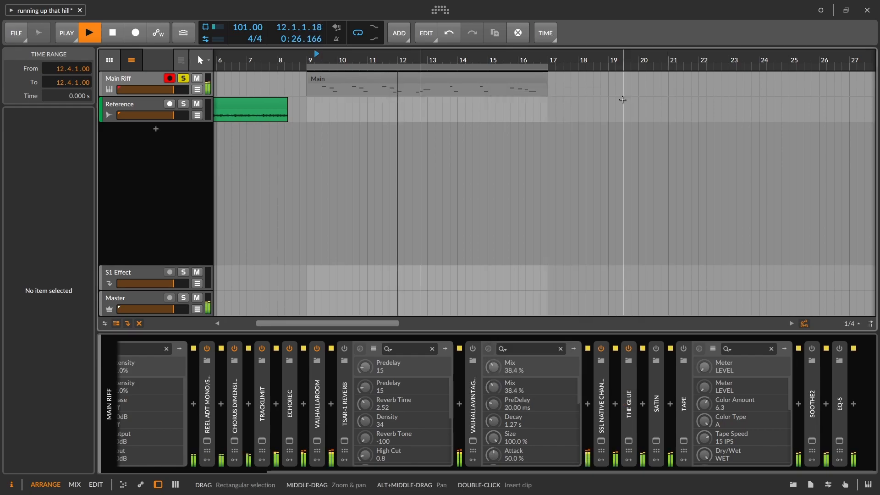
Step: Compare the Main Riff with SSL Native Channel Strip 2 and The Glue bypassed and enabled together, leaving both enabled and playback stopped
{"action": "left_click", "coordinate": [637, 394]}
{"action": "left_click", "coordinate": [630, 395]}
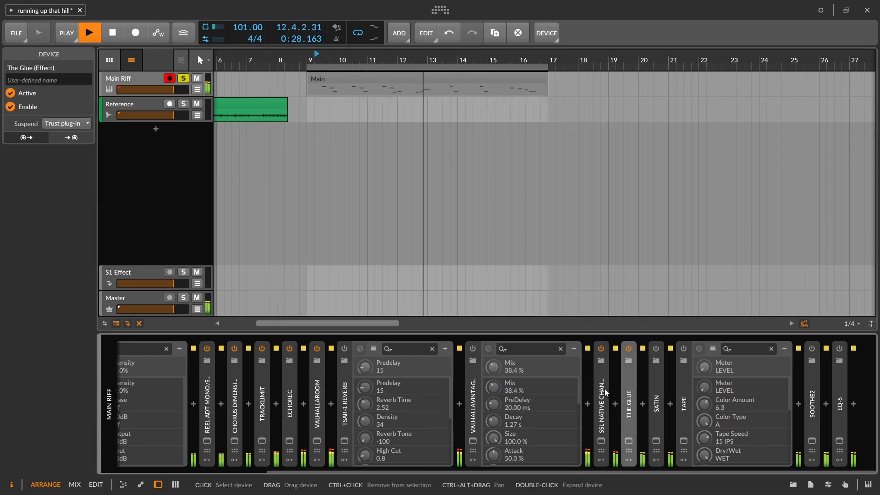
{"action": "left_click", "coordinate": [603, 388], "text": "ctrl"}
{"action": "left_click", "coordinate": [10, 97]}
{"action": "key", "text": "space"}
{"action": "key", "text": "space"}
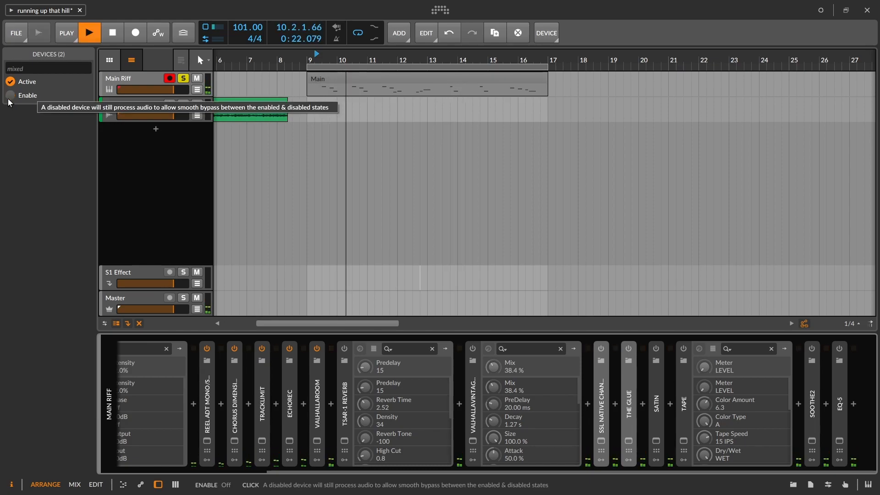
{"action": "left_click", "coordinate": [10, 95]}
{"action": "key", "text": "space"}
{"action": "key", "text": "space"}
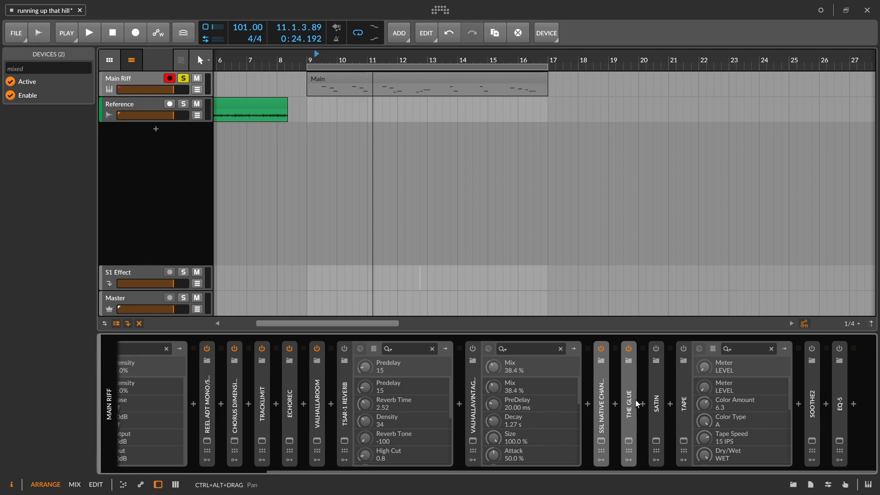
Step: Enable the Satin tape machine, review its settings and audition the Main Riff through it, closing its window at the end
{"action": "left_click", "coordinate": [660, 376]}
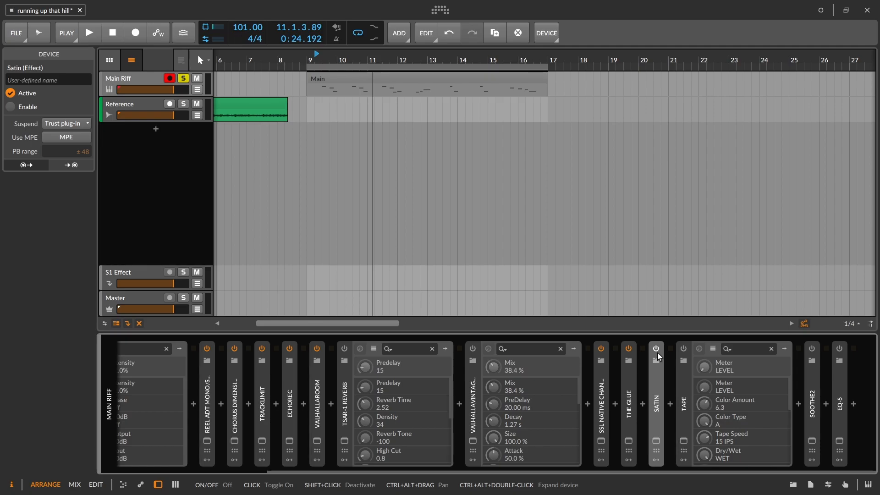
{"action": "left_click", "coordinate": [656, 350]}
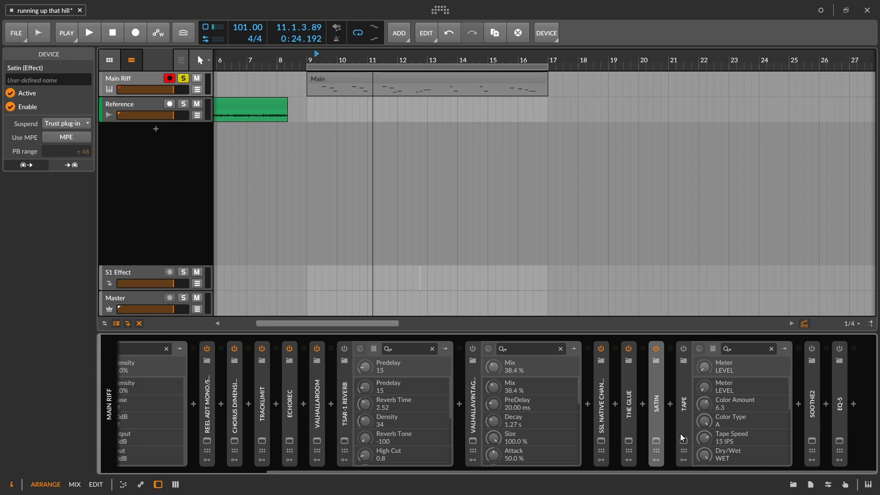
{"action": "mouse_move", "coordinate": [704, 434]}
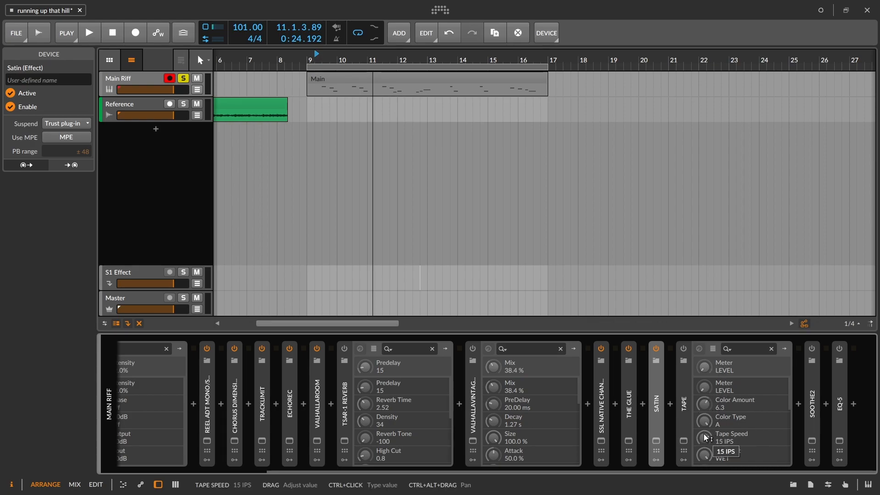
{"action": "left_click", "coordinate": [656, 441]}
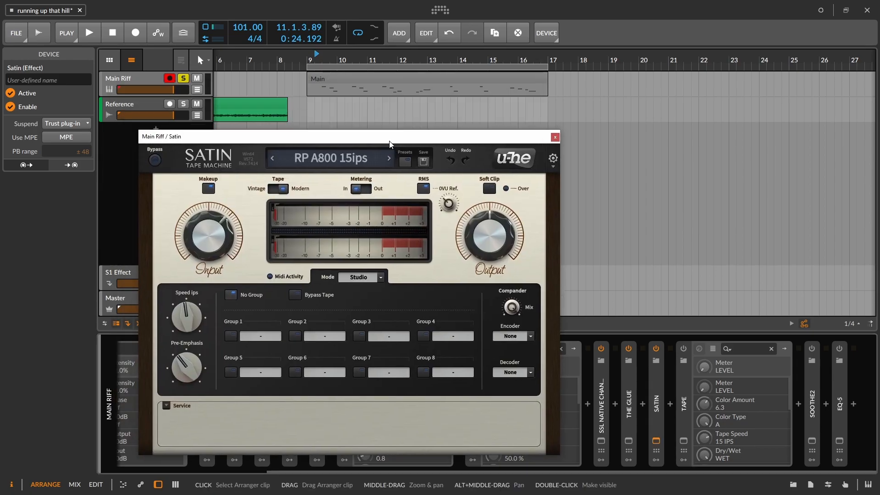
{"action": "mouse_move", "coordinate": [219, 238]}
{"action": "key", "text": "space"}
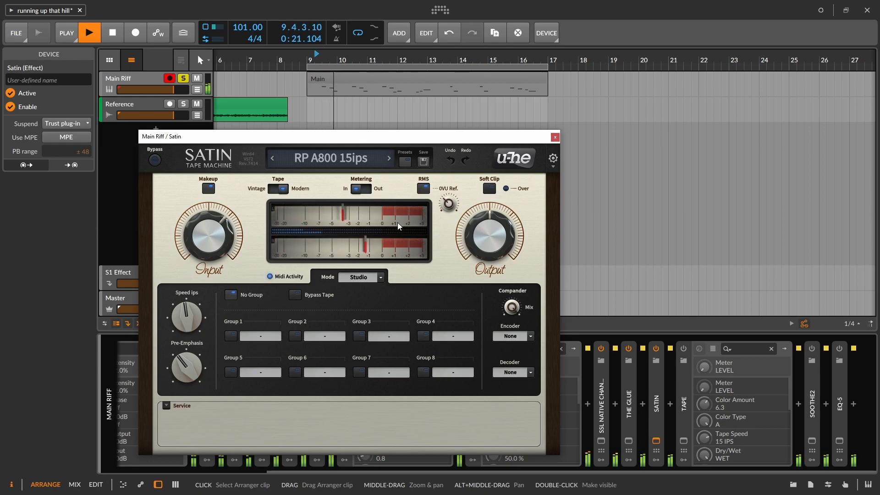
{"action": "left_click", "coordinate": [555, 137]}
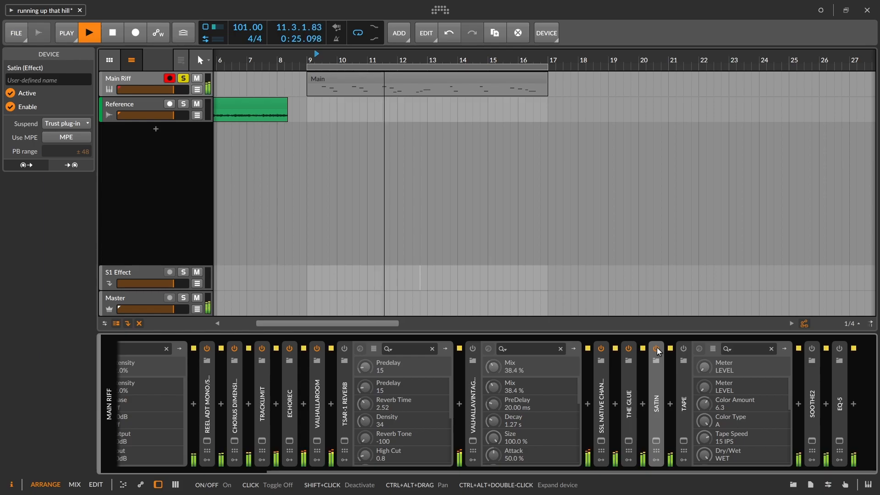
Step: Compare the Main Riff with Satin bypassed and enabled, leaving it enabled and playback stopped
{"action": "left_click", "coordinate": [656, 349]}
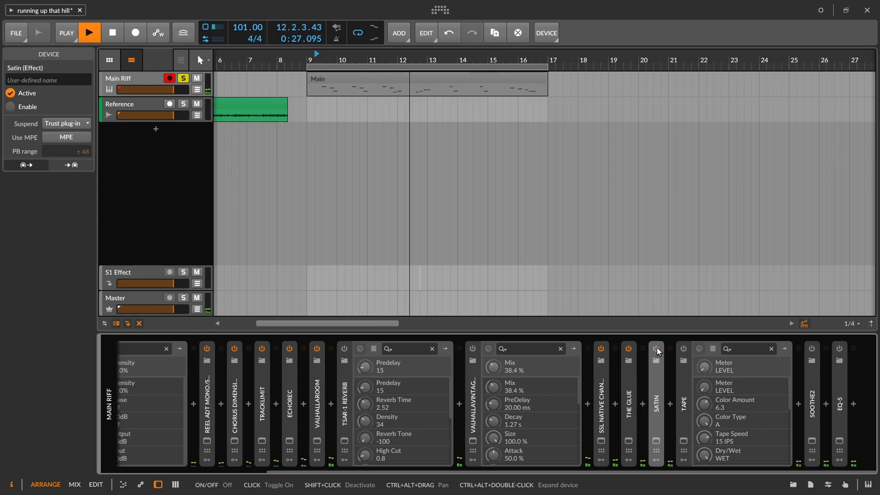
{"action": "left_click", "coordinate": [656, 349]}
{"action": "key", "text": "space"}
{"action": "key", "text": "space"}
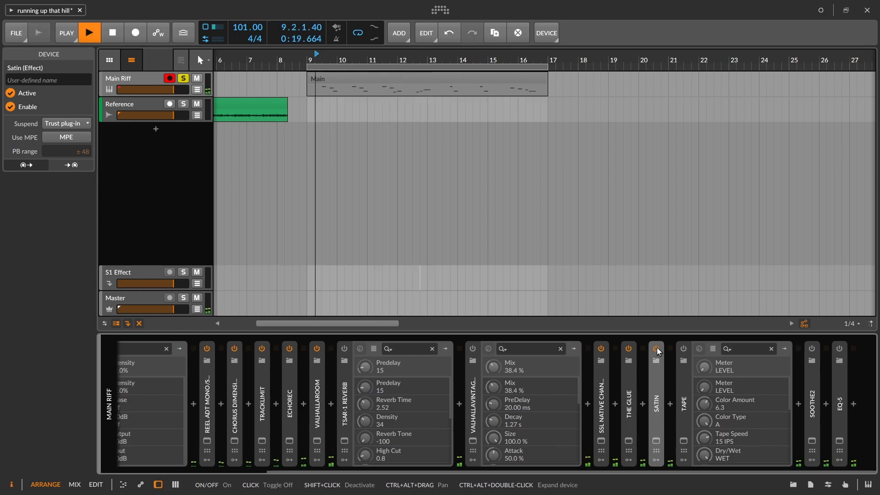
{"action": "left_click", "coordinate": [657, 349]}
{"action": "key", "text": "space"}
{"action": "key", "text": "space"}
{"action": "left_click", "coordinate": [657, 349]}
{"action": "key", "text": "space"}
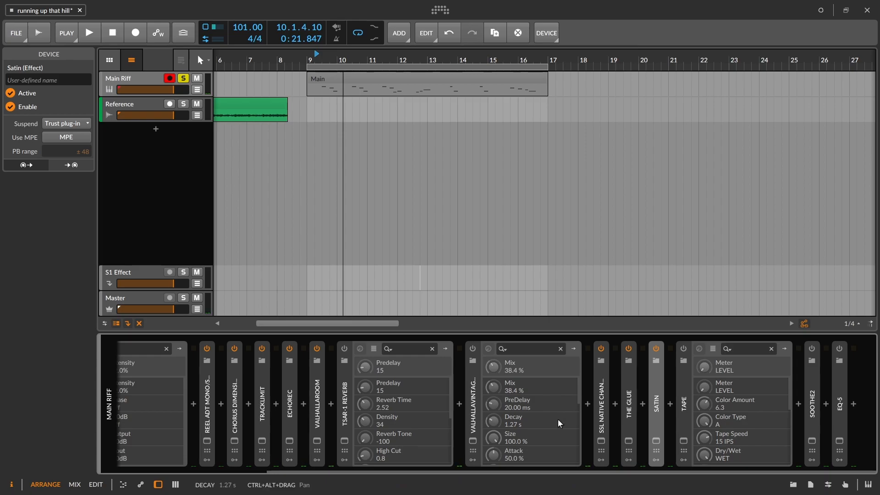
Step: Enable Soothe2, review its curve and settings and audition the Main Riff through it, stopping playback and closing its window at the end
{"action": "left_click_drag", "start_coordinate": [312, 474], "coordinate": [184, 440]}
{"action": "left_click_drag", "start_coordinate": [238, 469], "coordinate": [437, 465]}
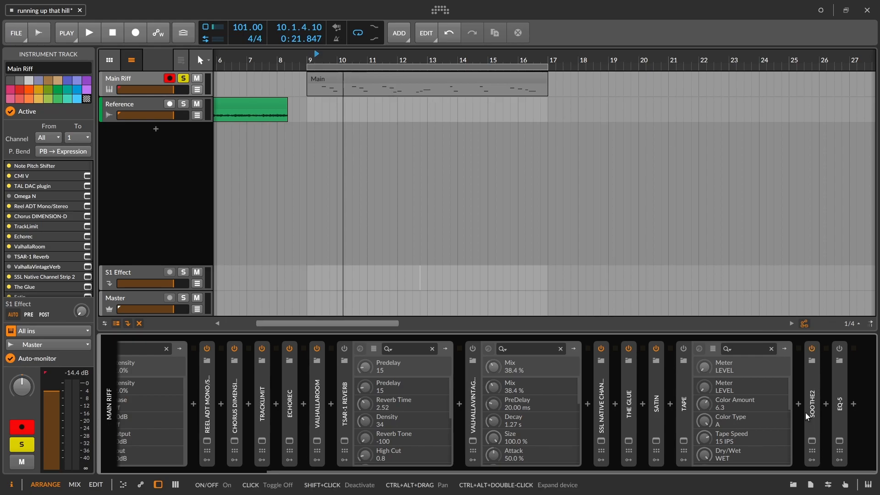
{"action": "left_click", "coordinate": [812, 441]}
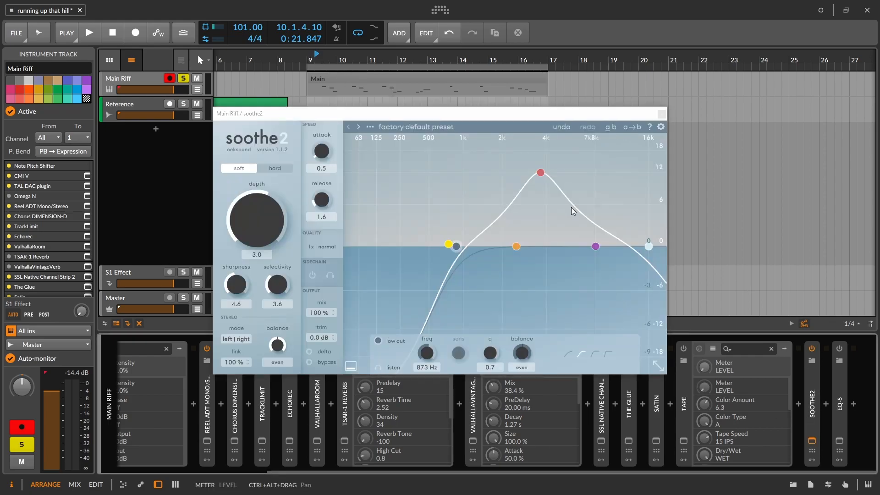
{"action": "left_click_drag", "start_coordinate": [557, 112], "coordinate": [551, 118]}
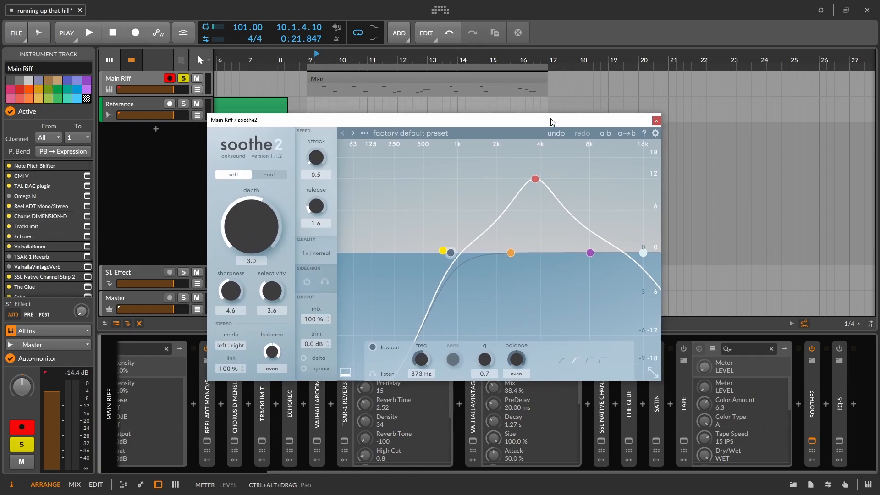
{"action": "key", "text": "space"}
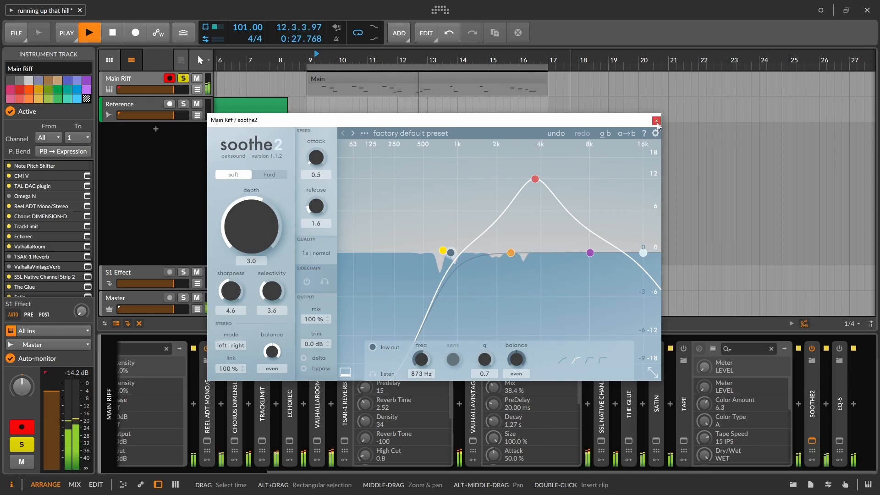
{"action": "key", "text": "space"}
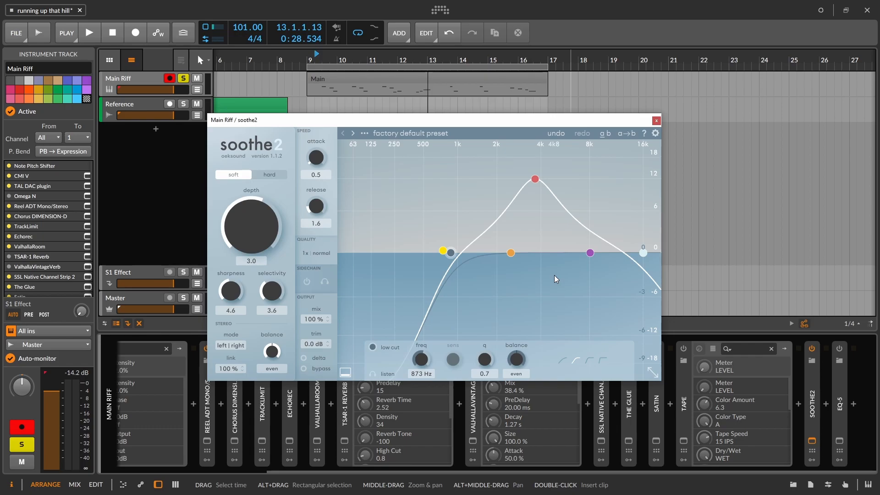
{"action": "left_click", "coordinate": [657, 121]}
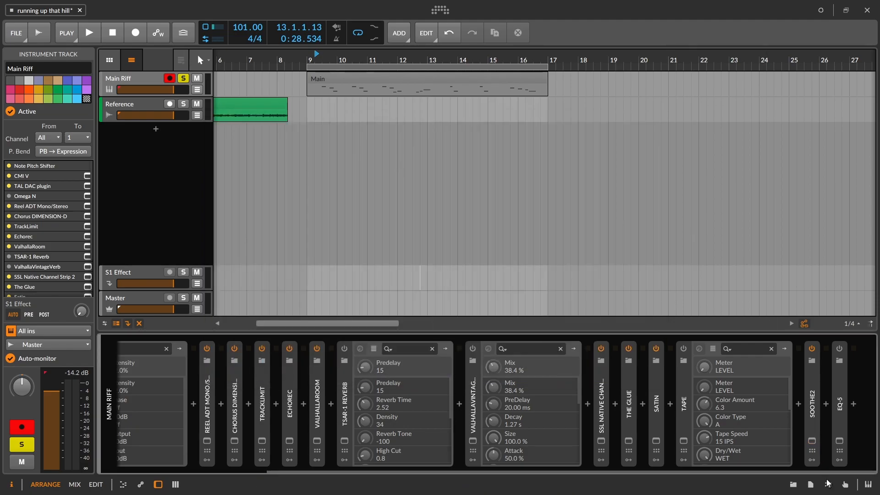
Step: Expand EQ-5 at the end of the Main Riff device chain, review its curve and enable it
{"action": "left_click", "coordinate": [841, 406]}
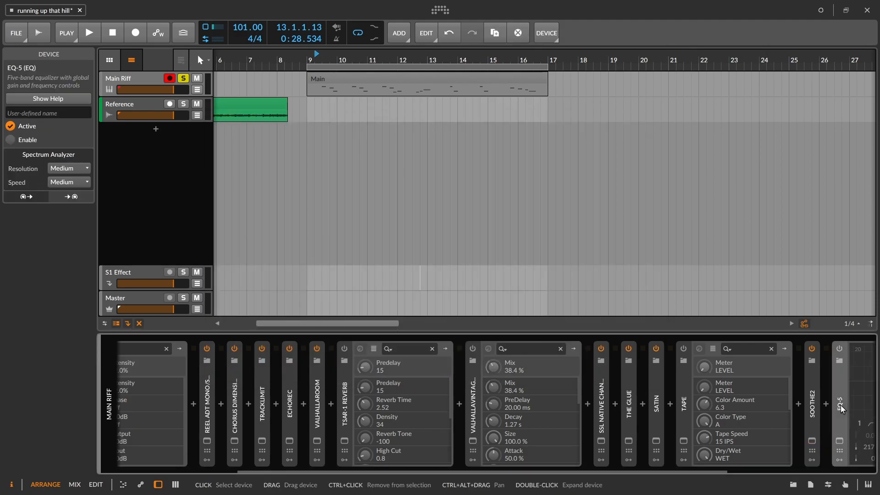
{"action": "left_click_drag", "start_coordinate": [720, 470], "coordinate": [869, 470]}
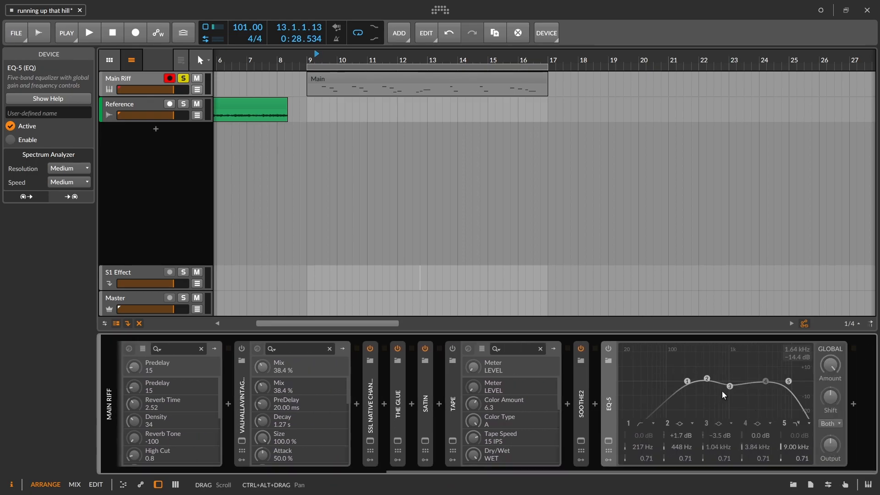
{"action": "left_click", "coordinate": [609, 348]}
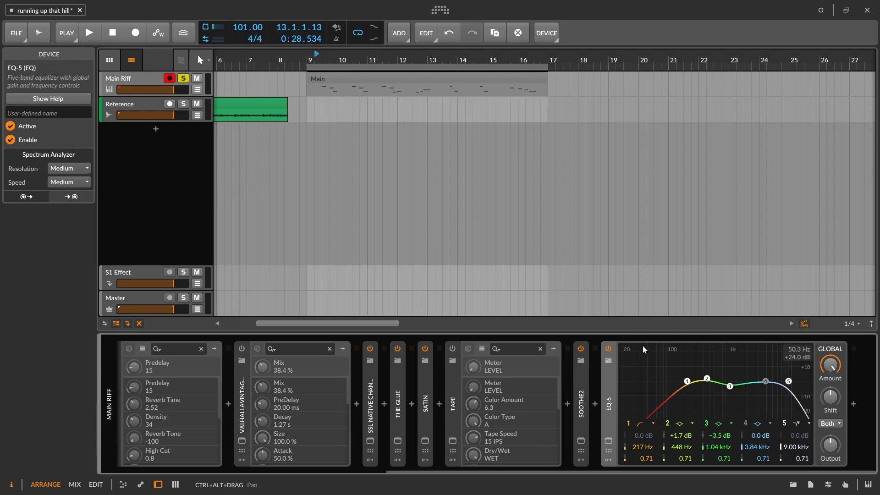
Step: Compare the Main Riff with EQ-5 bypassed and enabled during playback, leaving EQ-5 enabled and playback stopped
{"action": "key", "text": "space"}
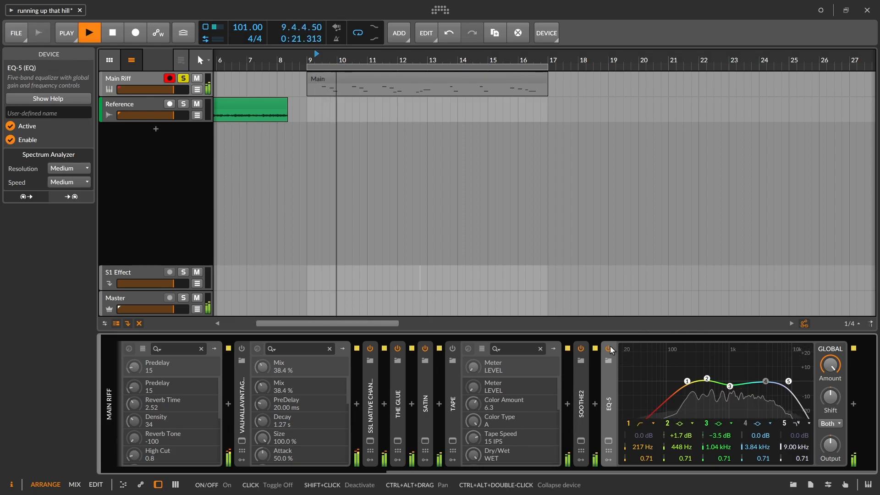
{"action": "left_click", "coordinate": [610, 348]}
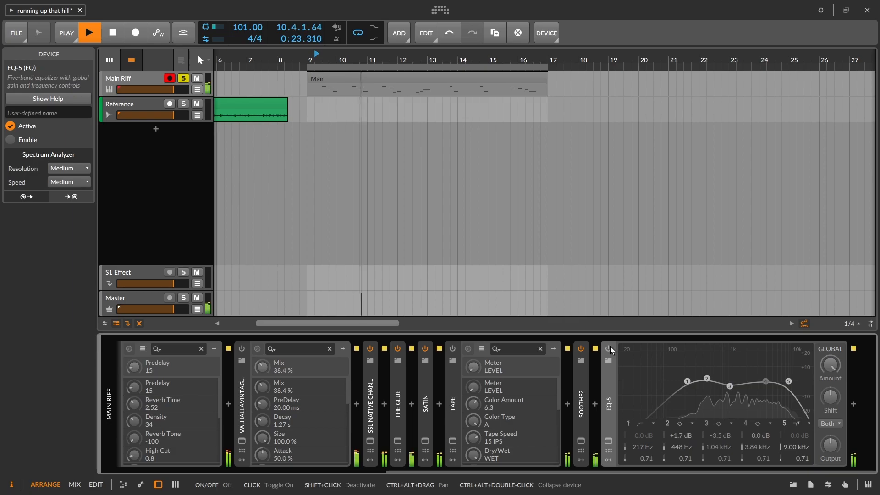
{"action": "left_click", "coordinate": [610, 348]}
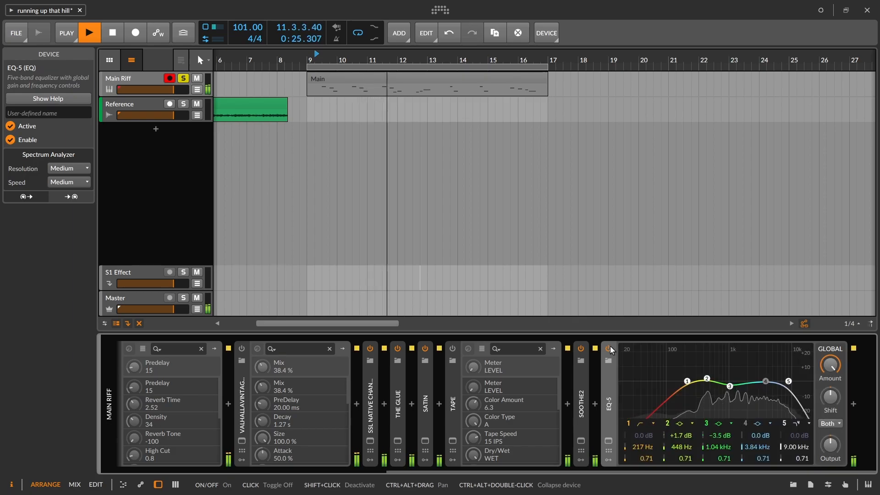
{"action": "key", "text": "space"}
{"action": "key", "text": "space"}
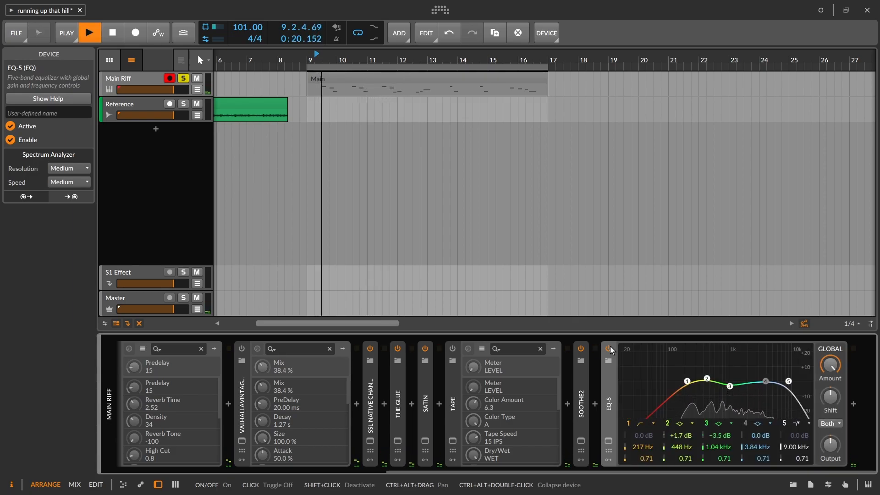
{"action": "left_click", "coordinate": [610, 349]}
{"action": "key", "text": "space"}
{"action": "key", "text": "space"}
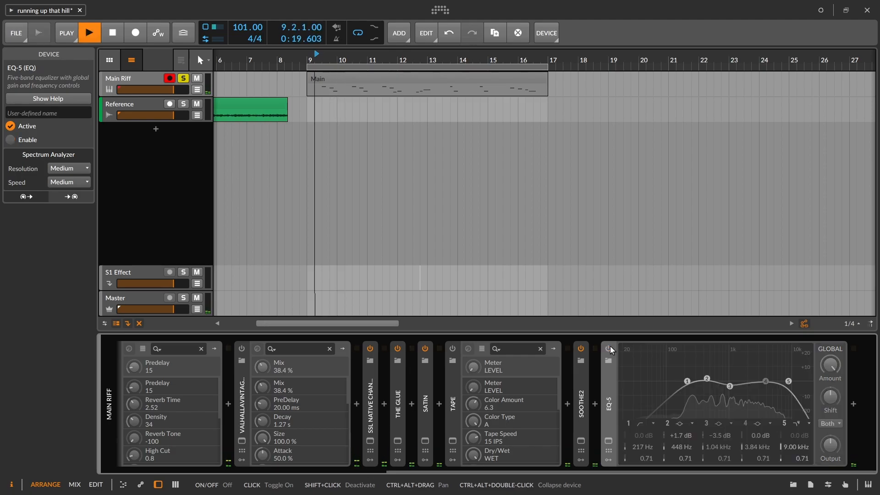
{"action": "left_click", "coordinate": [610, 348]}
{"action": "key", "text": "space"}
{"action": "key", "text": "space"}
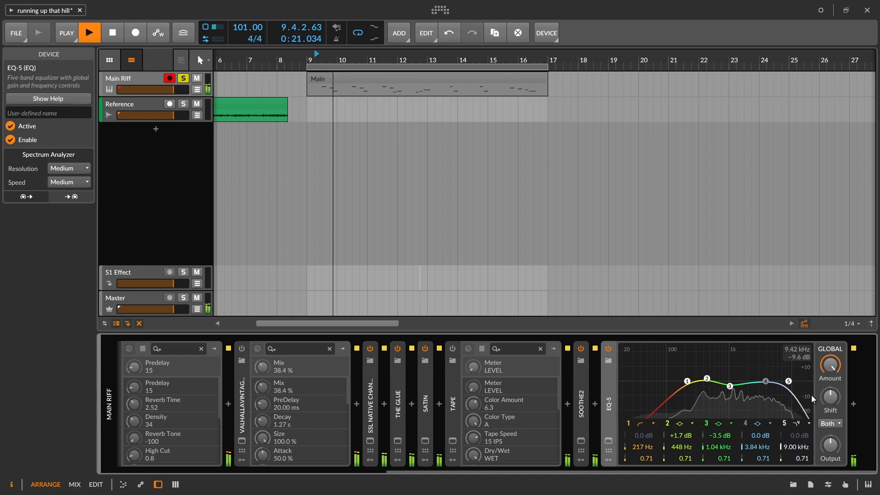
{"action": "key", "text": "space"}
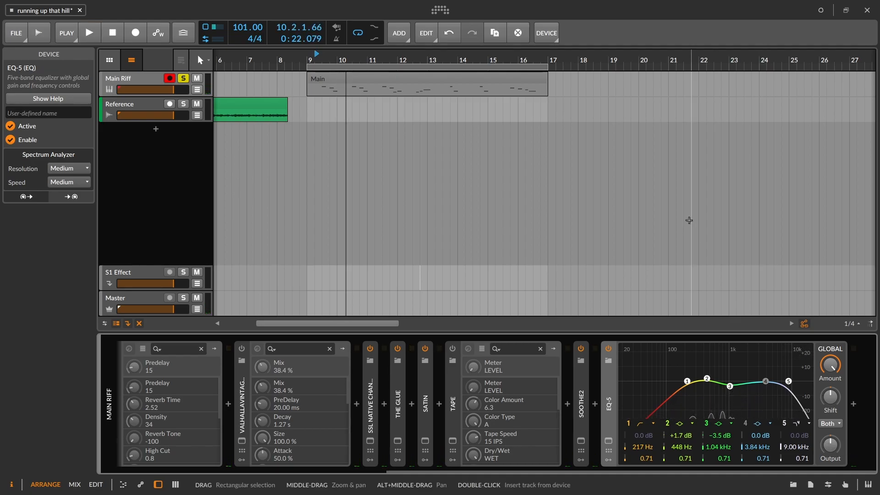
Step: Compare the Main Riff with EQ-5's band 5 high cut off and on, leaving the band on and playback stopped
{"action": "left_click_drag", "start_coordinate": [369, 58], "coordinate": [374, 54]}
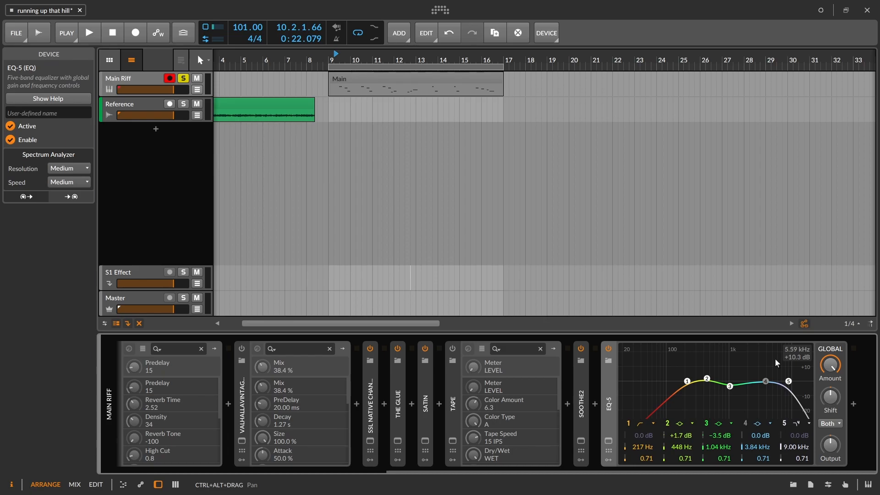
{"action": "left_click", "coordinate": [783, 422]}
{"action": "key", "text": "space"}
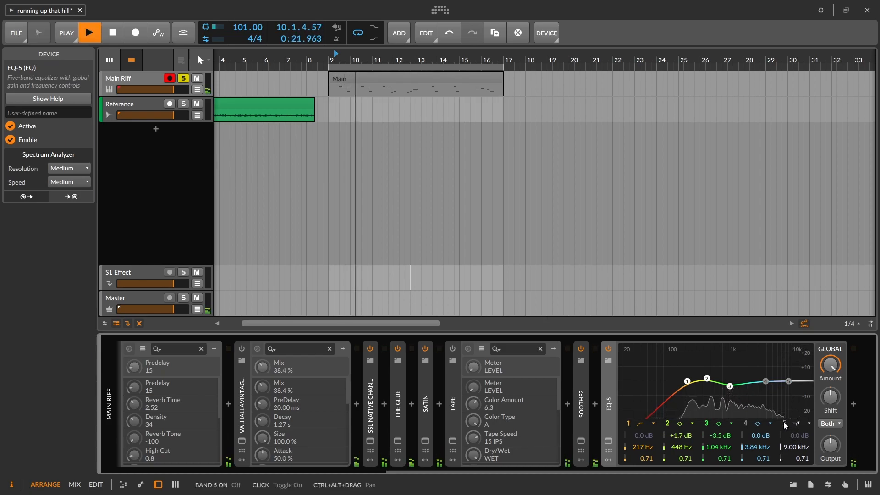
{"action": "left_click", "coordinate": [783, 422]}
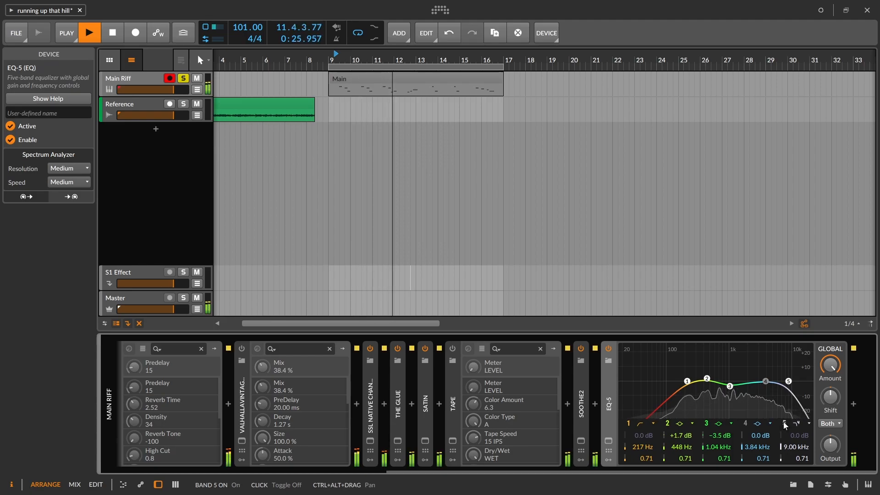
{"action": "key", "text": "space"}
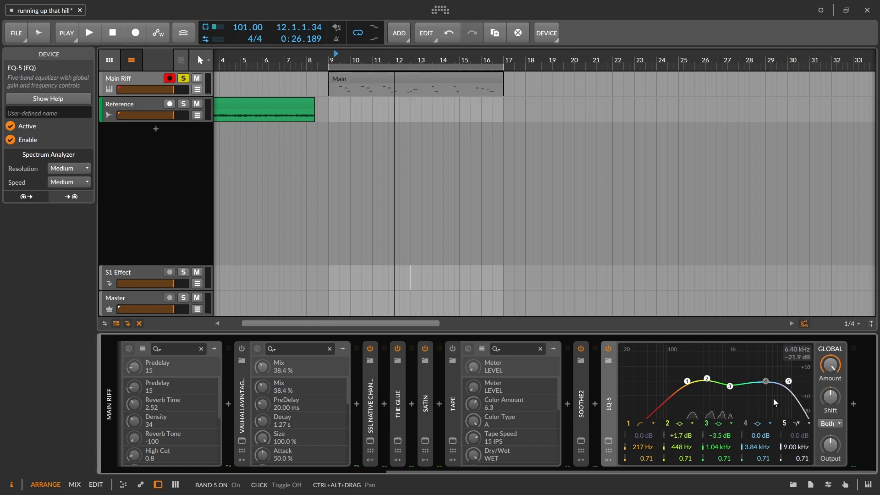
Step: Collapse EQ-5 and select all enabled effect devices together, from EQ-5 back to the TAL DAC plugin, leaving out CMI V and the disabled devices
{"action": "left_click_drag", "start_coordinate": [275, 60], "coordinate": [294, 58]}
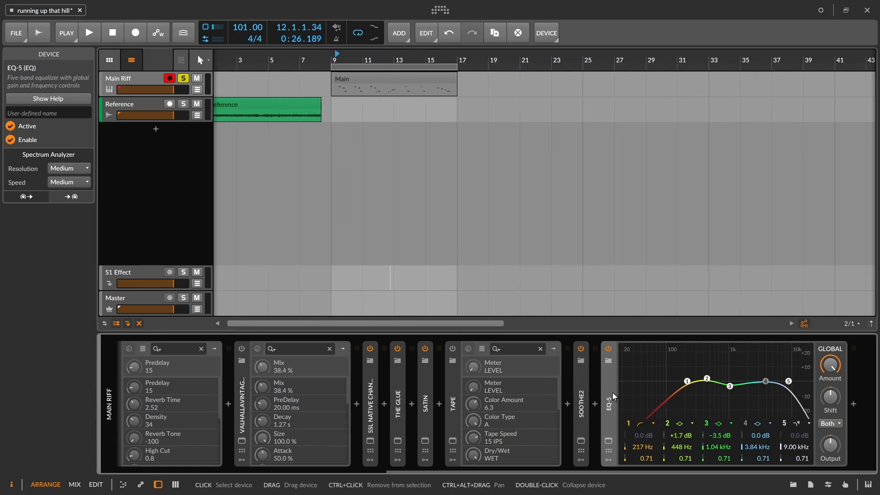
{"action": "double_click", "coordinate": [609, 406]}
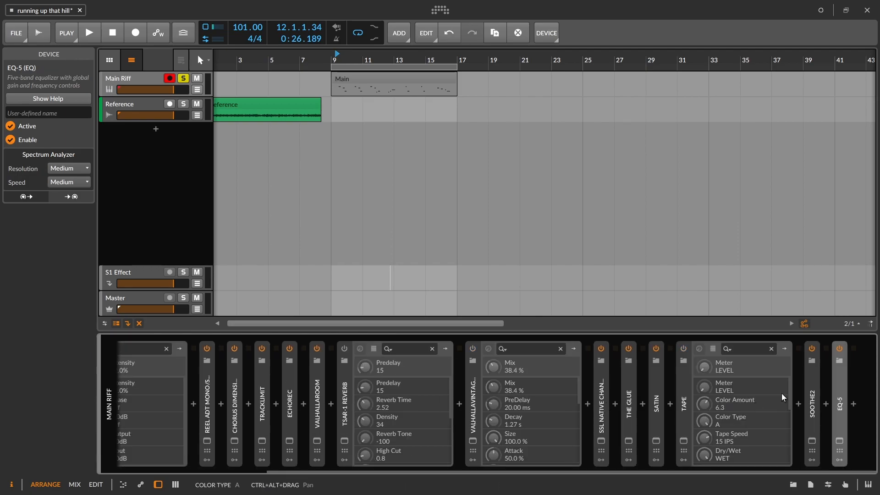
{"action": "left_click", "coordinate": [809, 387], "text": "ctrl"}
{"action": "left_click", "coordinate": [654, 388], "text": "ctrl"}
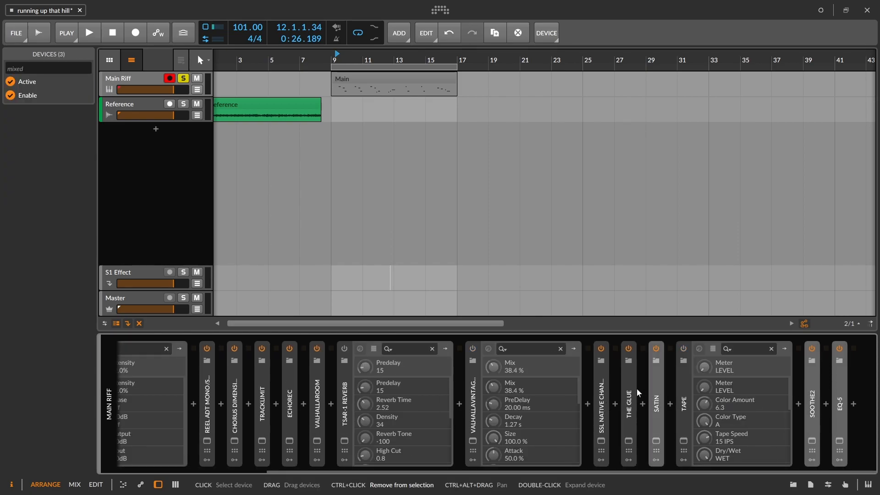
{"action": "left_click", "coordinate": [632, 389], "text": "ctrl"}
{"action": "left_click", "coordinate": [605, 392], "text": "ctrl"}
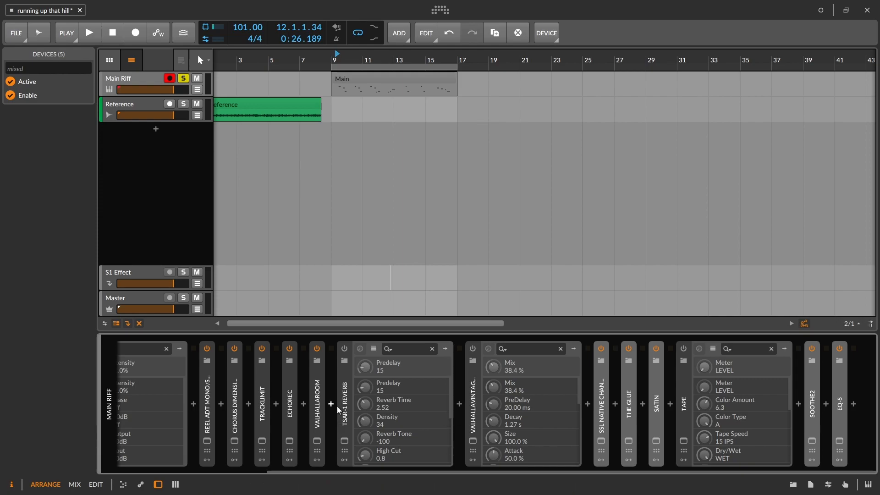
{"action": "left_click", "coordinate": [319, 398], "text": "ctrl"}
{"action": "left_click", "coordinate": [293, 401], "text": "ctrl"}
{"action": "left_click", "coordinate": [263, 402], "text": "ctrl"}
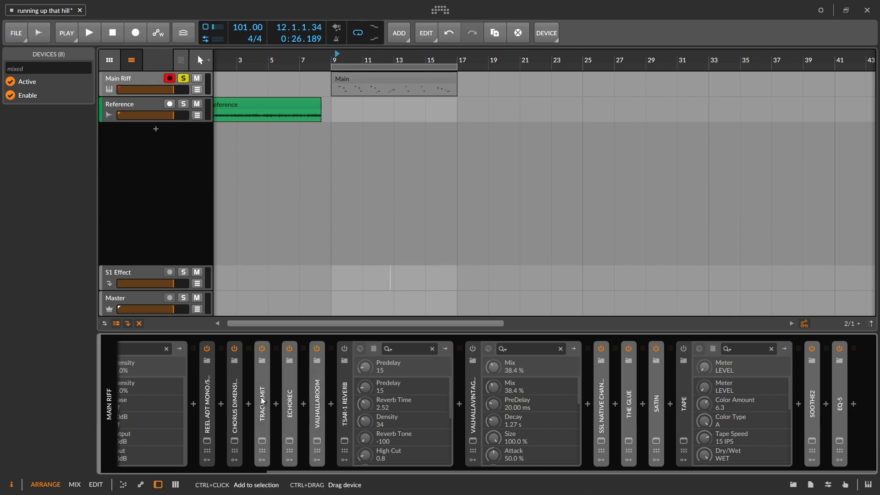
{"action": "left_click", "coordinate": [235, 404], "text": "ctrl"}
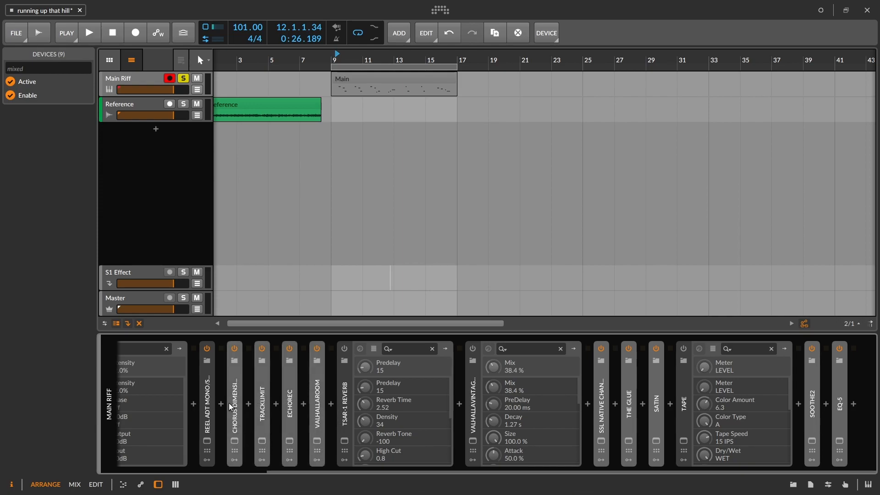
{"action": "left_click", "coordinate": [208, 396], "text": "ctrl"}
{"action": "left_click_drag", "start_coordinate": [270, 472], "coordinate": [103, 464]}
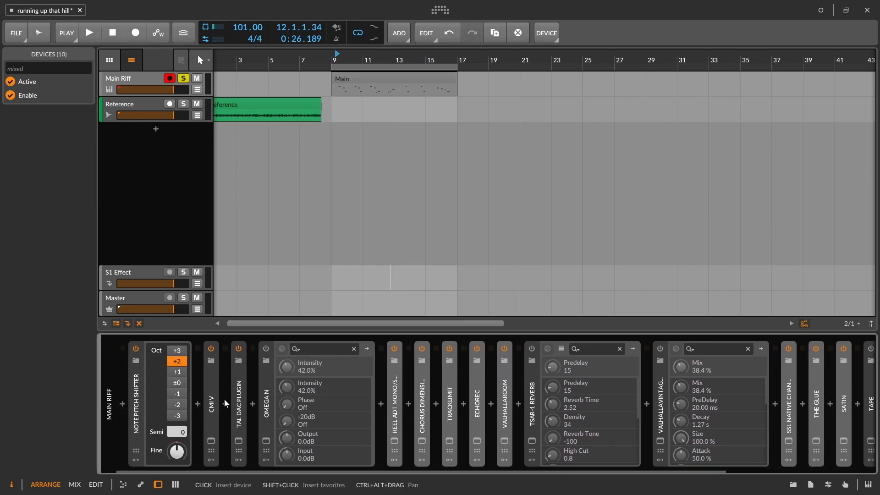
{"action": "left_click", "coordinate": [243, 390], "text": "ctrl"}
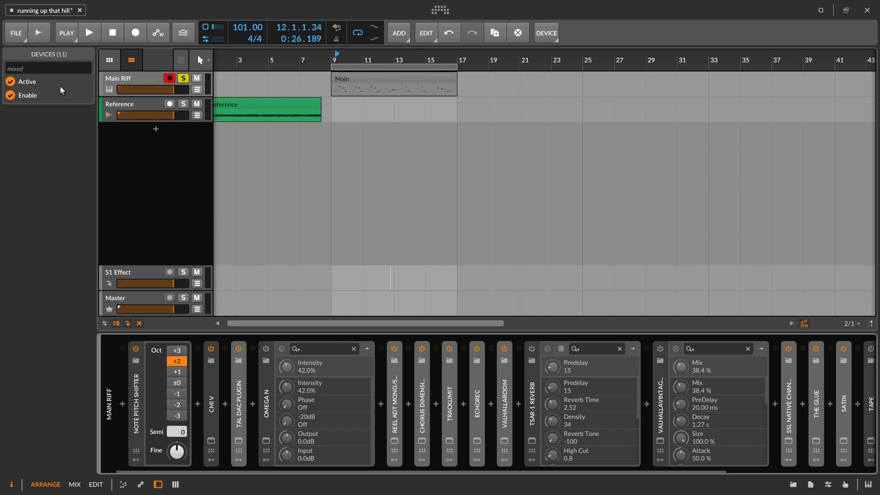
Step: Audition the Main Riff from bar 9 with all selected effects bypassed, then enabled together, leaving them enabled and playback stopped
{"action": "left_click", "coordinate": [10, 100]}
{"action": "left_click", "coordinate": [345, 140]}
{"action": "key", "text": "space"}
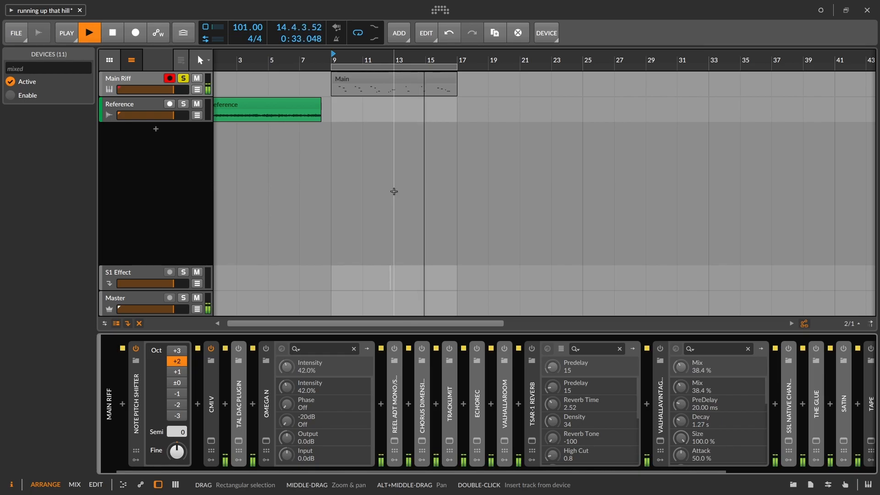
{"action": "left_click", "coordinate": [8, 101]}
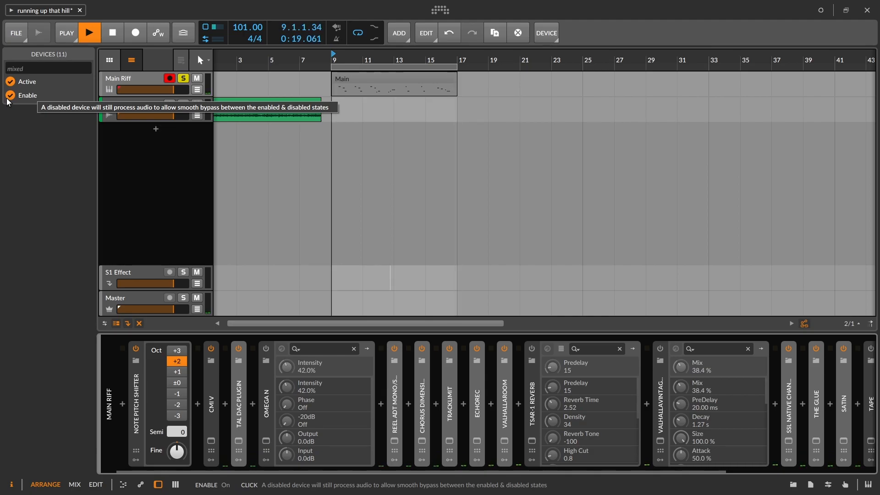
{"action": "key", "text": "space"}
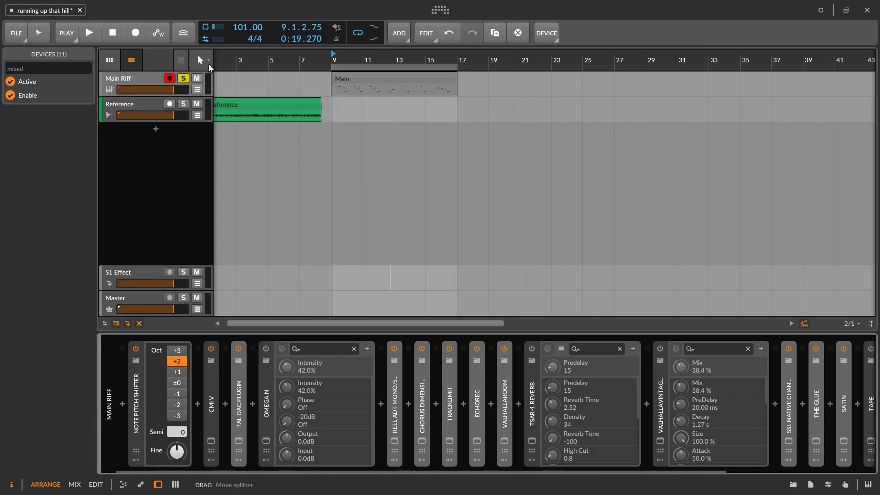
{"action": "scroll", "coordinate": [319, 62], "scroll_direction": "down", "scroll_amount": 5}
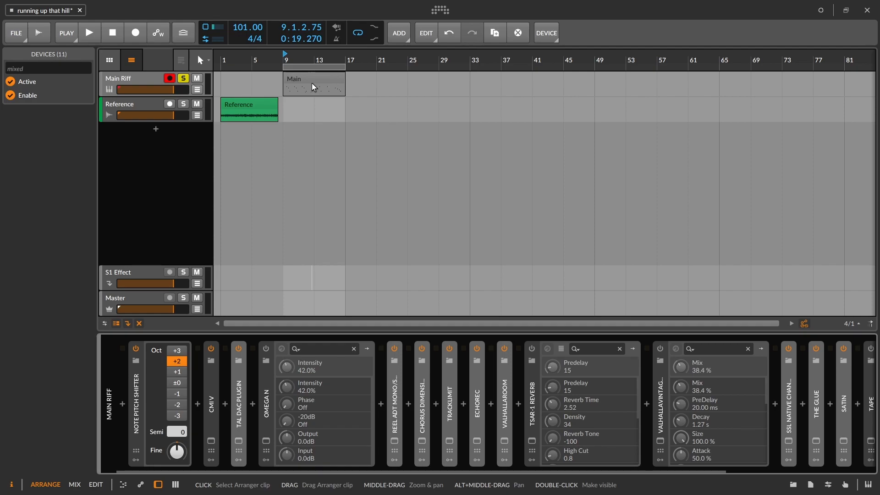
{"action": "mouse_move", "coordinate": [289, 59]}
{"action": "left_mouse_down"}
{"action": "mouse_move", "coordinate": [308, 80]}
{"action": "mouse_move", "coordinate": [322, 124]}
{"action": "mouse_move", "coordinate": [307, 58]}
{"action": "left_mouse_up"}
{"action": "mouse_move", "coordinate": [378, 472]}
{"action": "left_mouse_down"}
{"action": "mouse_move", "coordinate": [544, 489]}
{"action": "mouse_move", "coordinate": [360, 482]}
{"action": "mouse_move", "coordinate": [463, 465]}
{"action": "mouse_move", "coordinate": [382, 456]}
{"action": "left_mouse_up"}
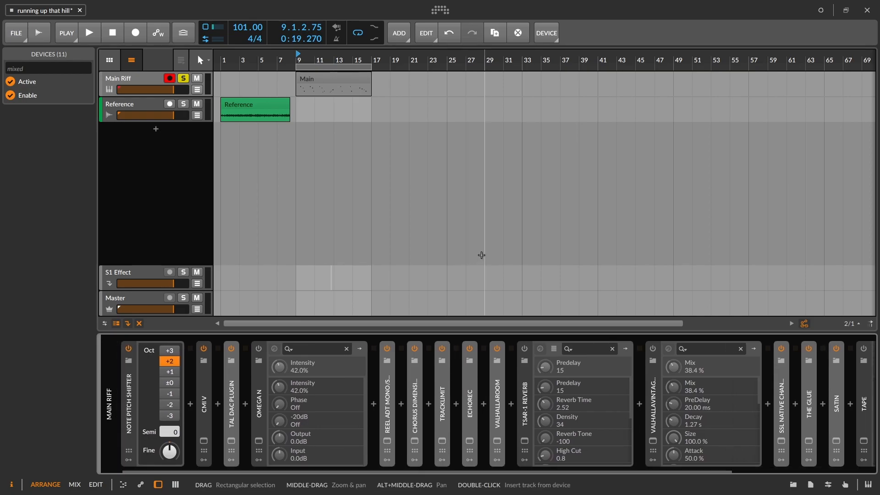